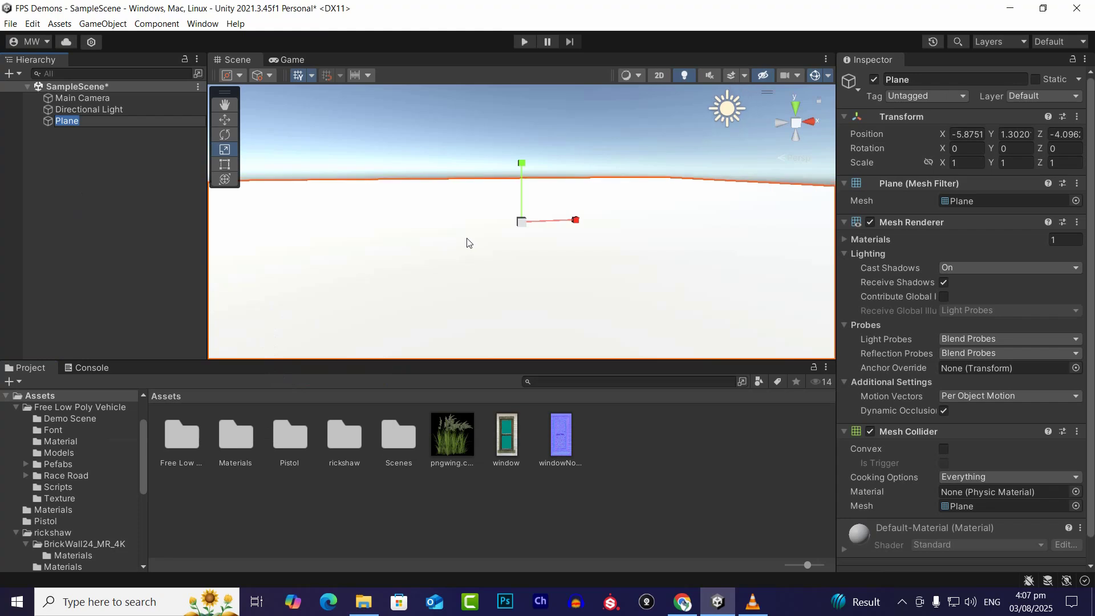
- Create a material named plane in the Assets folder and apply it to the plane in the scene
scroll(469, 243, down, 5)
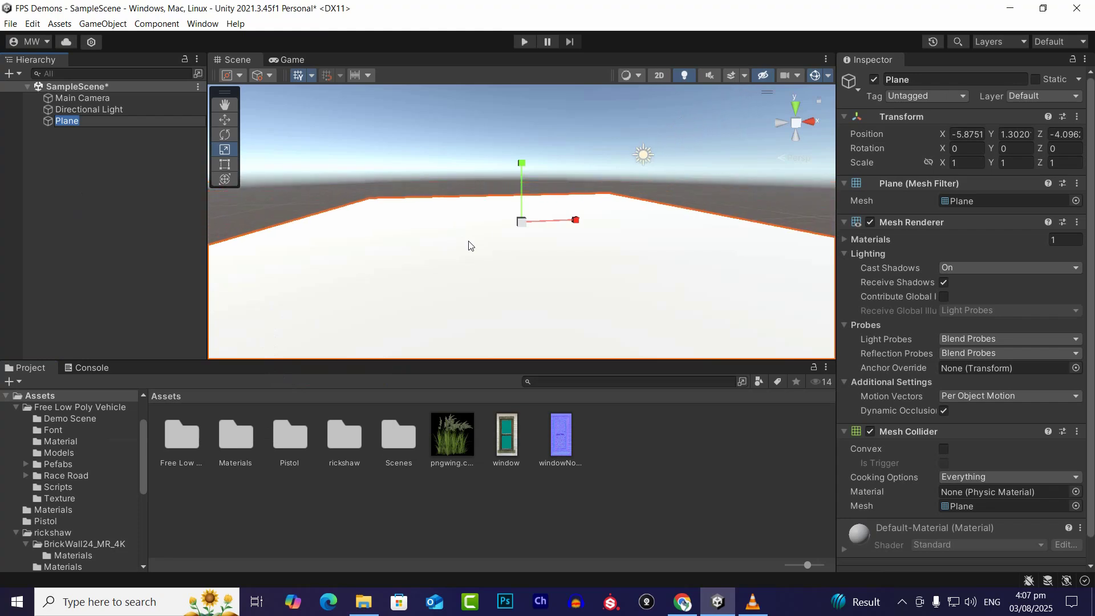
right_click(587, 506)
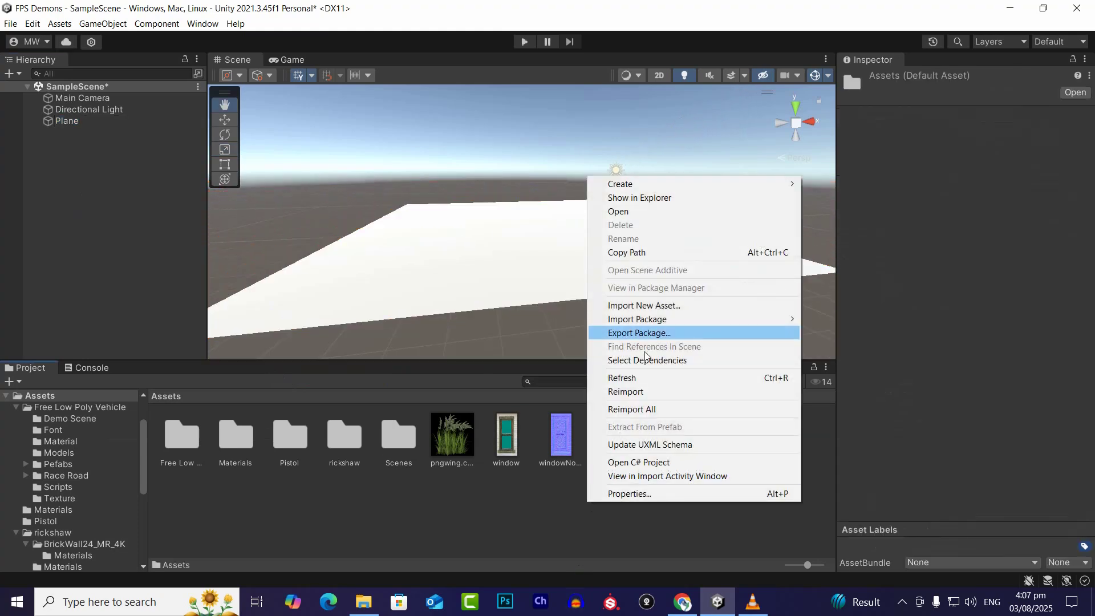
mouse_move(704, 183)
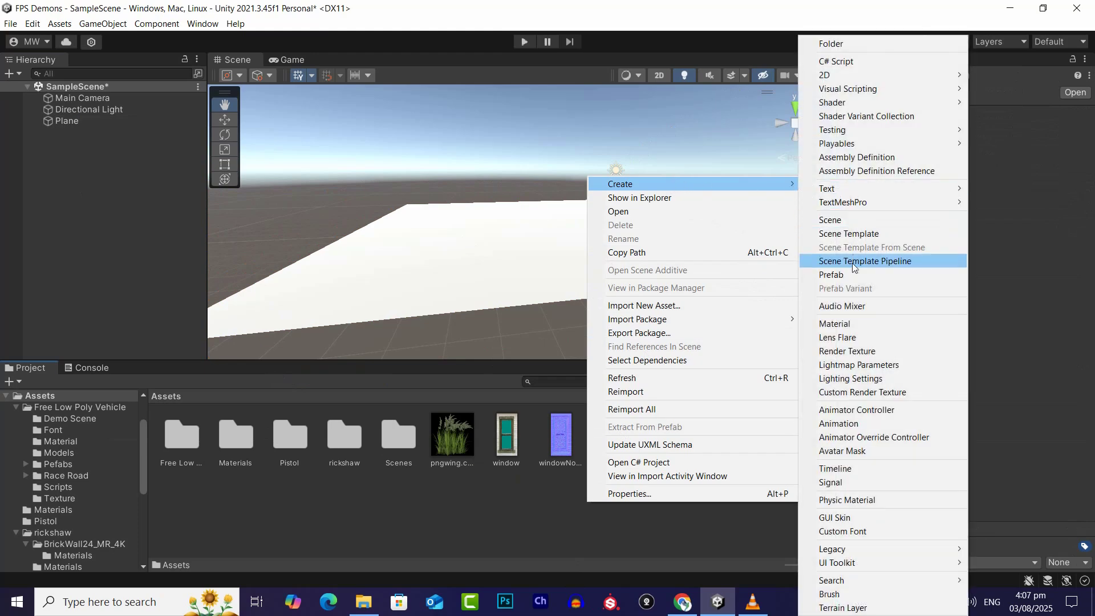
click(850, 322)
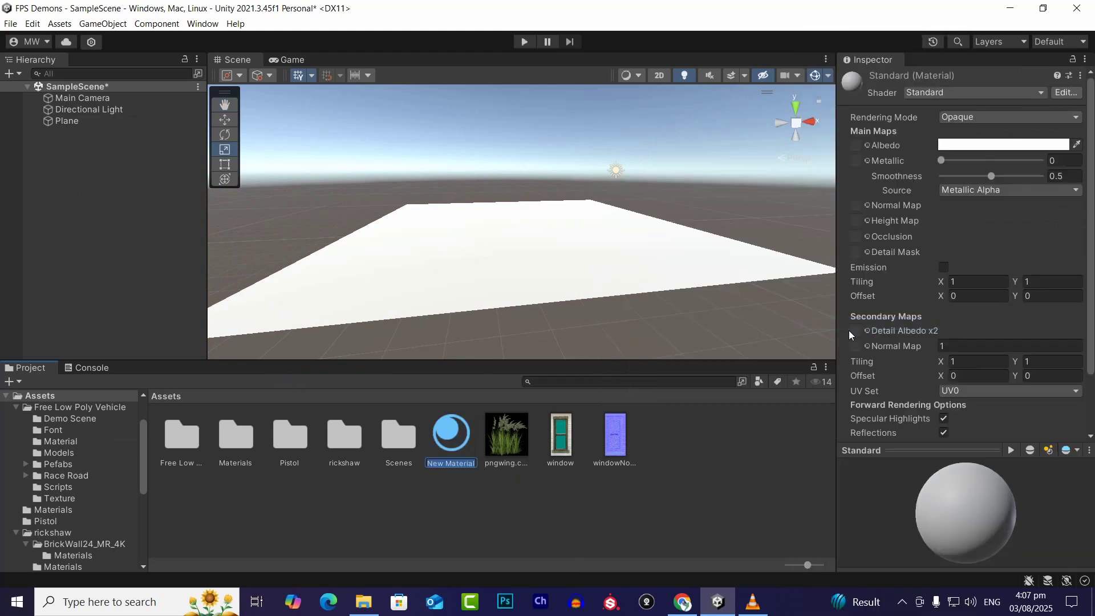
text(plane)
key(Return)
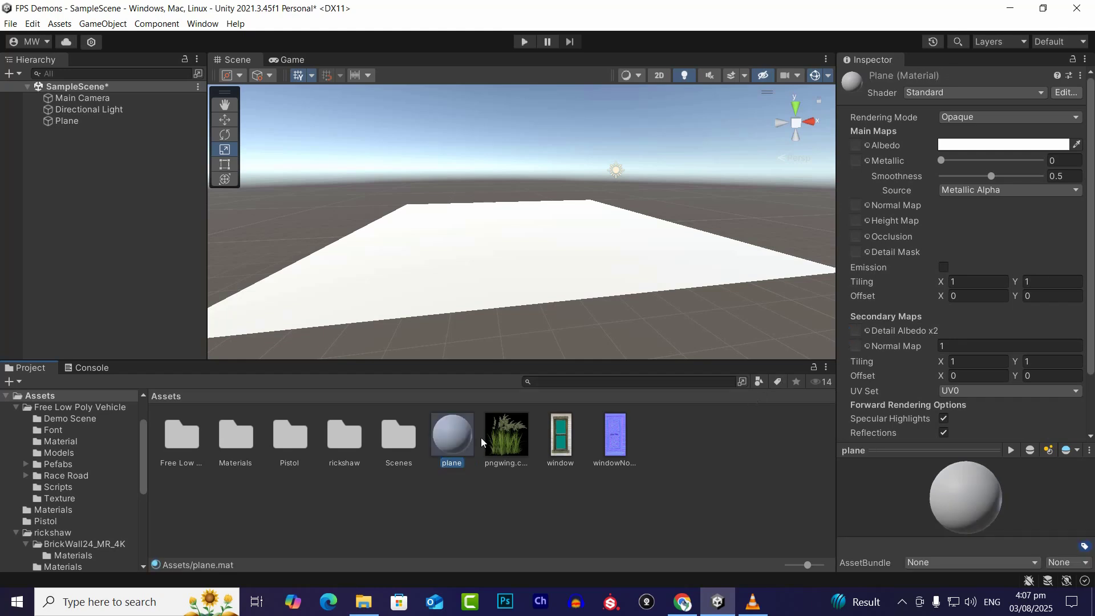
drag(451, 434, 494, 275)
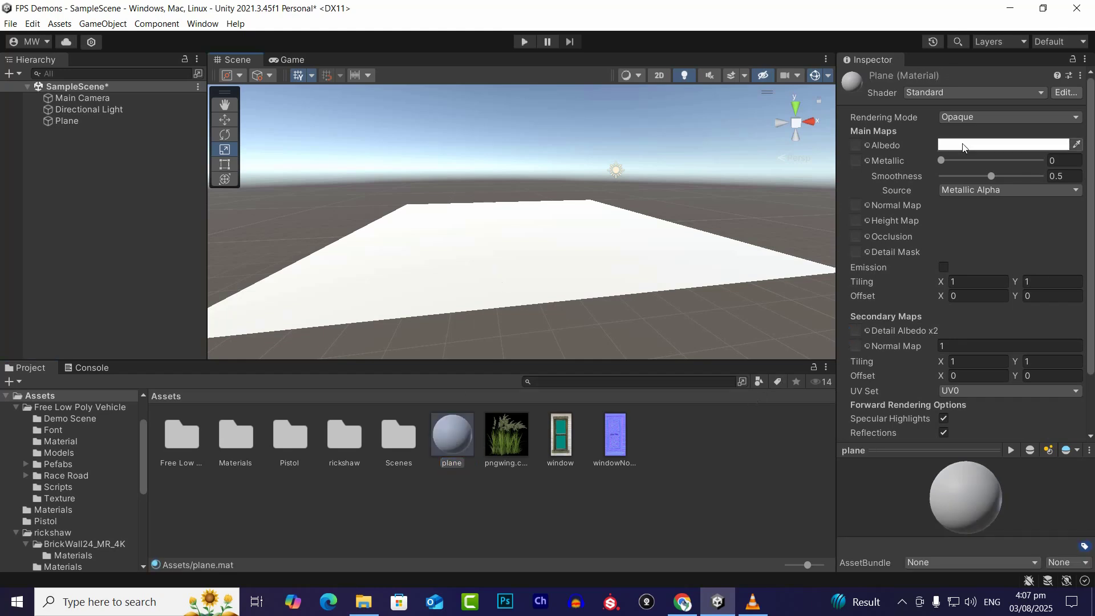
- Set the plane material's albedo colour to mid grey, hex 9D9D9D
click(957, 144)
click(970, 245)
drag(970, 245, 957, 244)
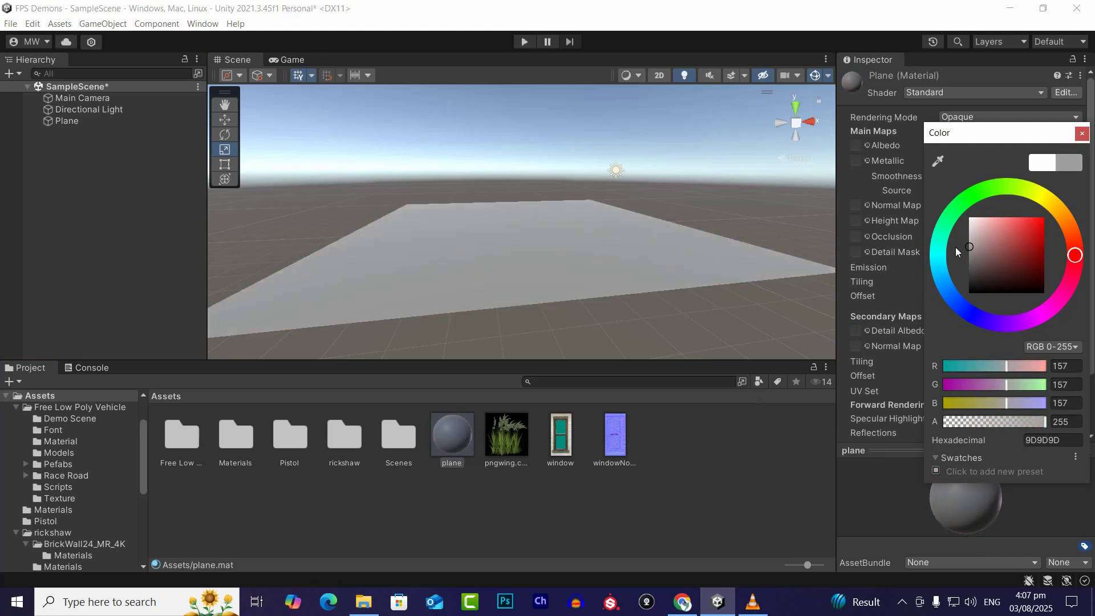
- Add a cube object to the scene
alt+drag(623, 237, 692, 336)
key(r)
right_click(139, 156)
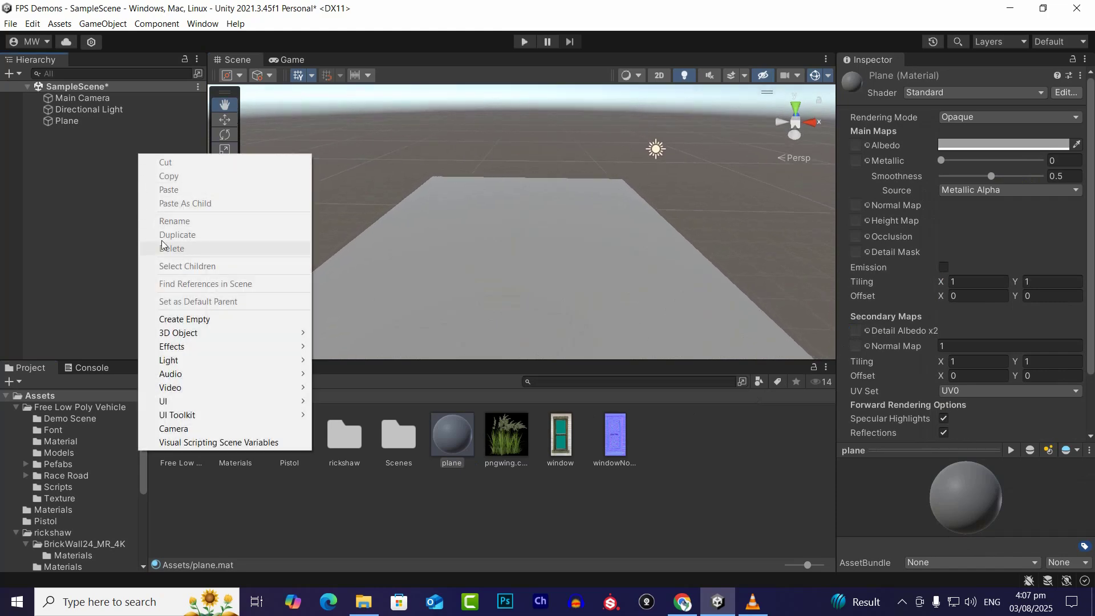
mouse_move(197, 333)
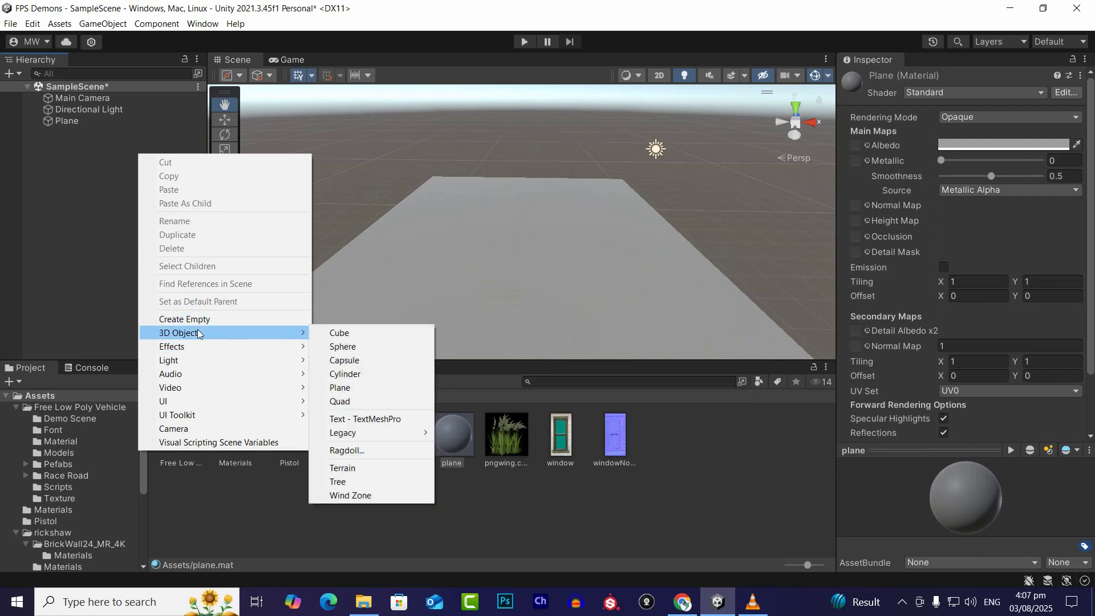
click(361, 333)
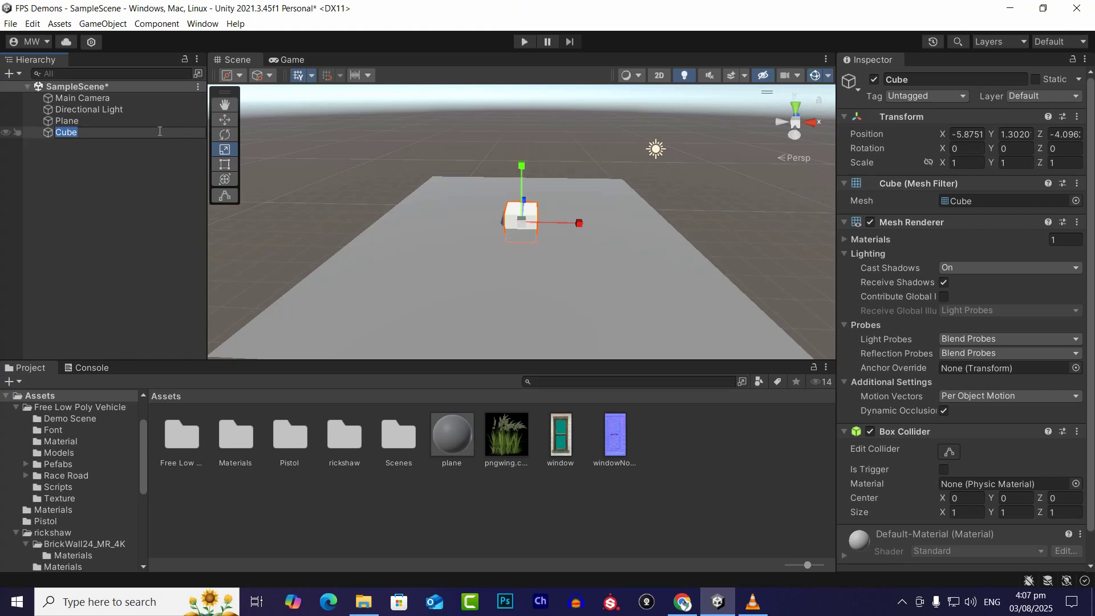
- Move the cube above the plane to about X -8.49 and Y 4.69
click(224, 119)
drag(523, 170, 515, 111)
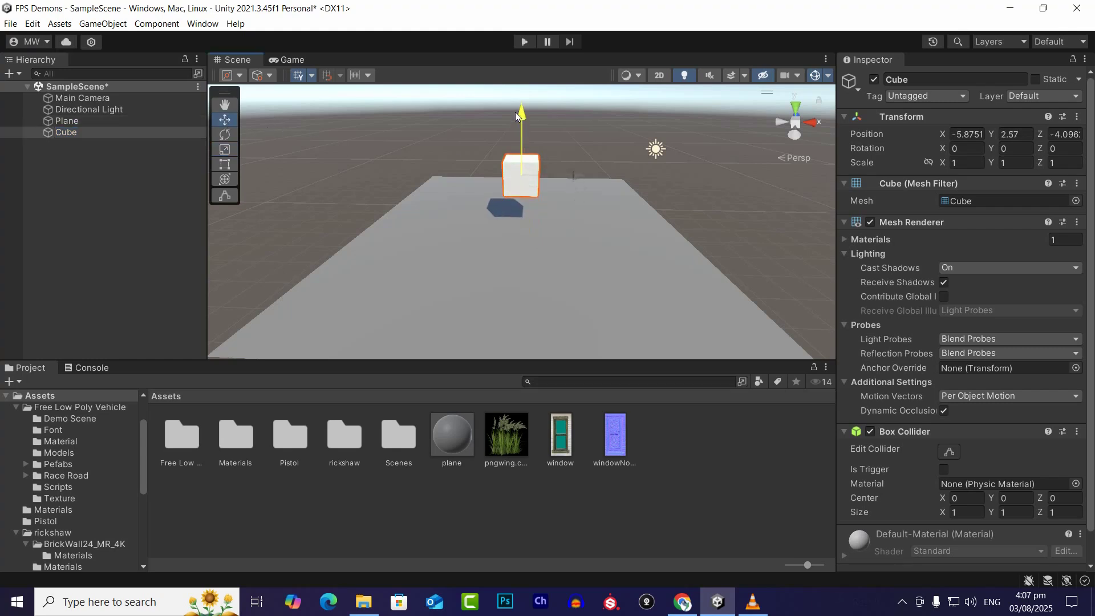
drag(534, 163, 423, 57)
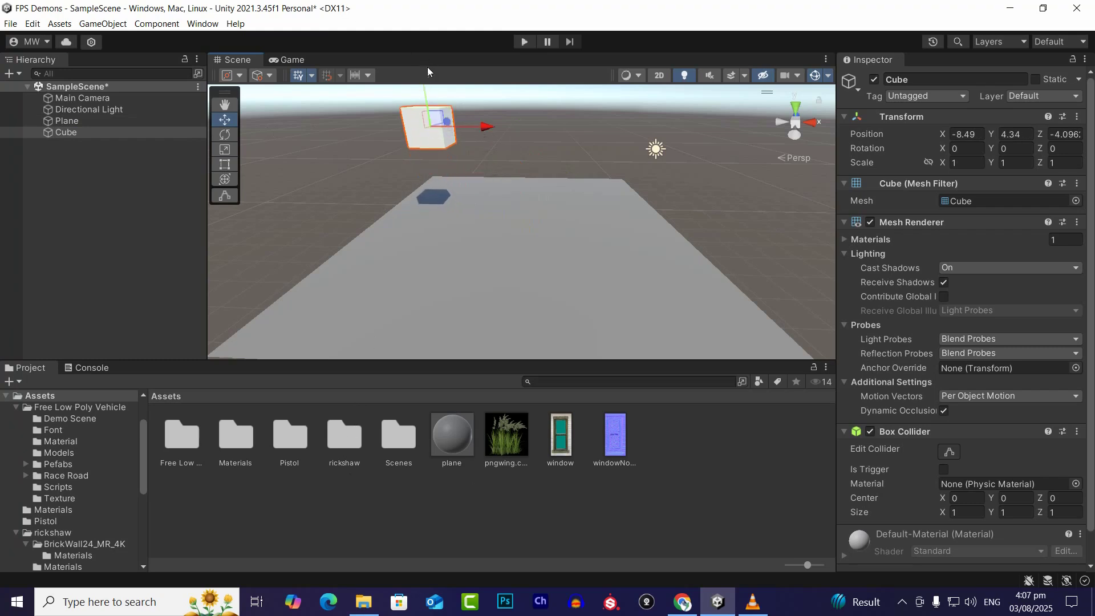
drag(428, 95, 428, 79)
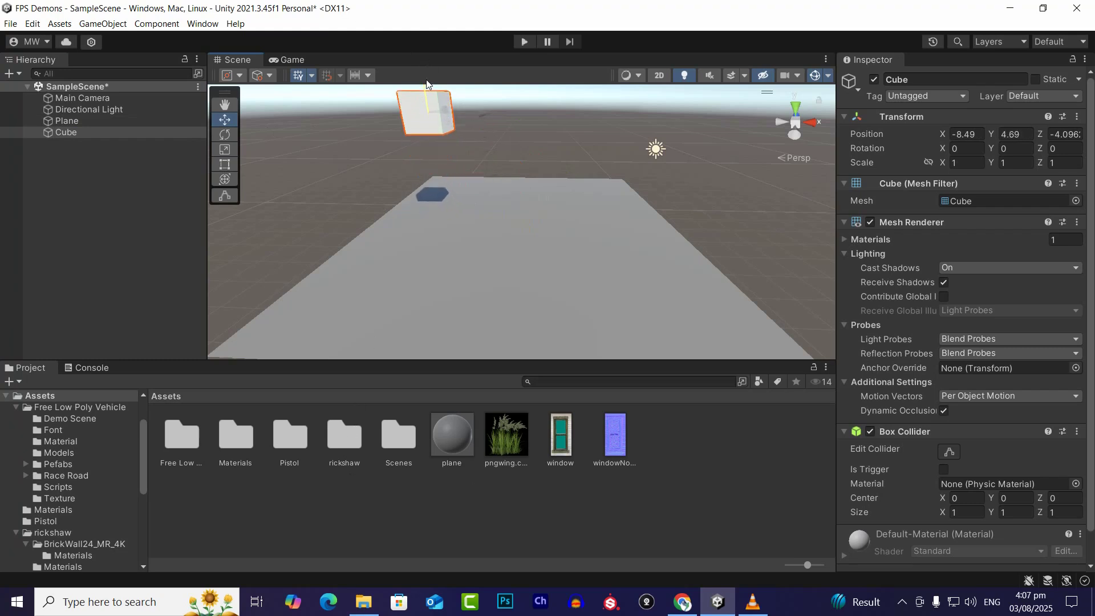
- Create a material named cube in the Assets folder and apply it to the cube in the scene
right_click(650, 490)
mouse_move(775, 172)
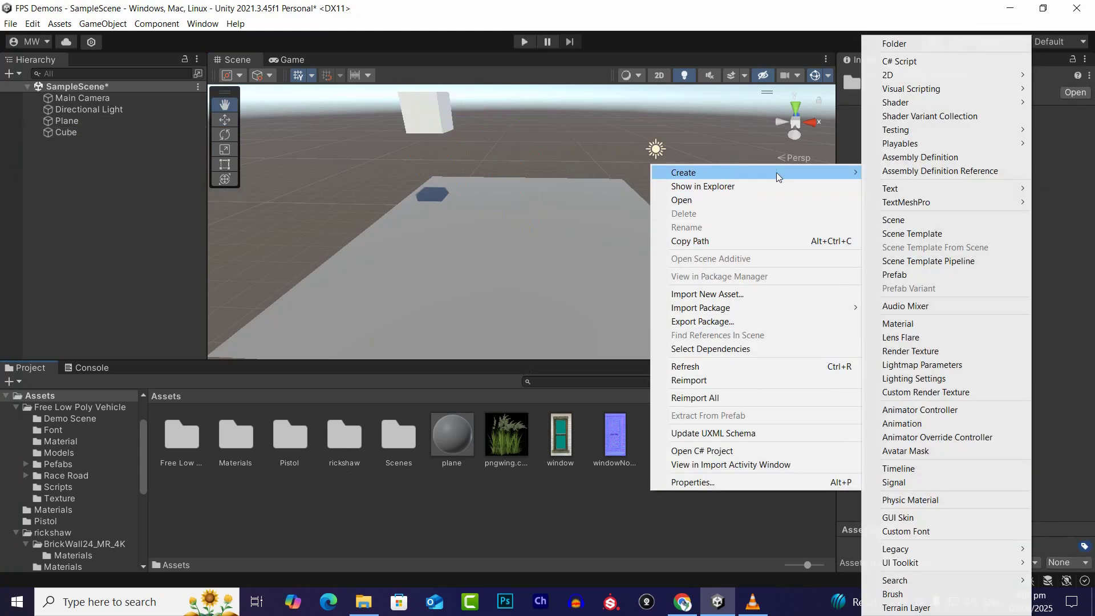
click(907, 324)
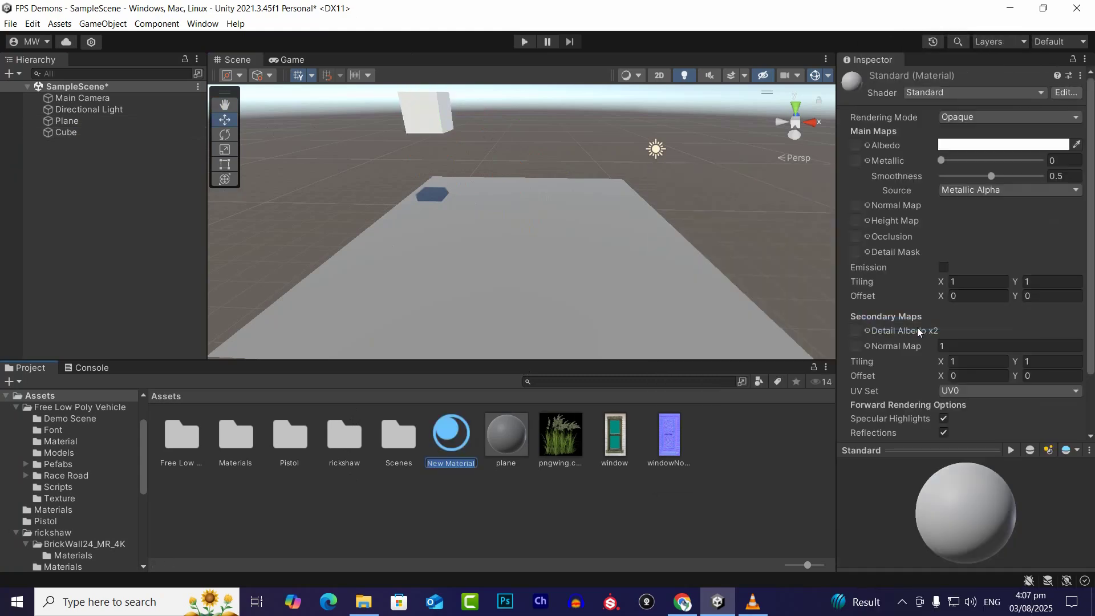
text(cube)
key(Return)
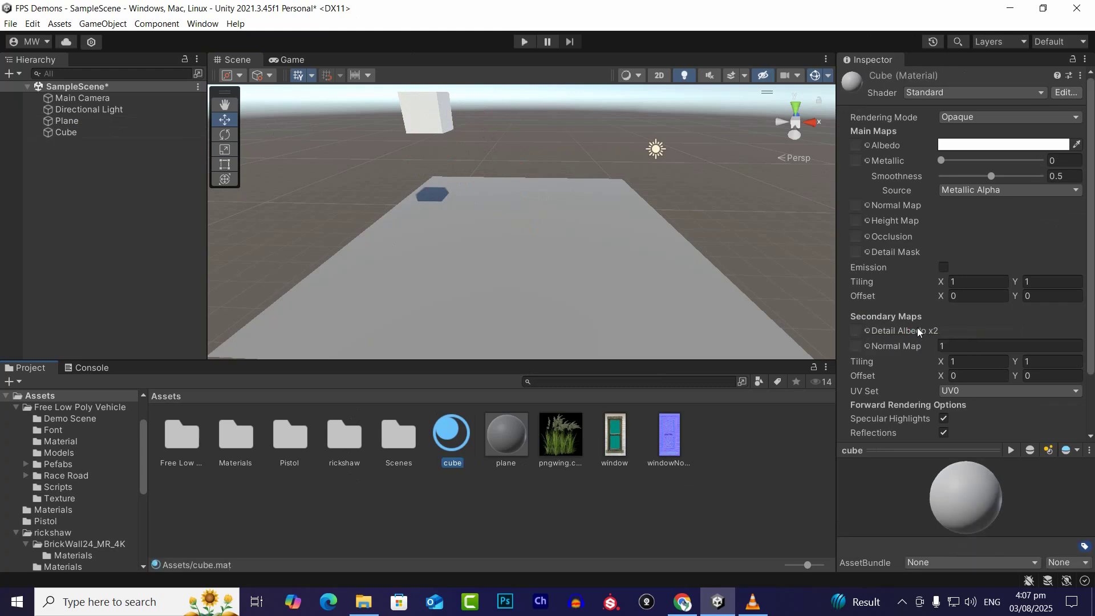
drag(442, 434, 415, 114)
- Set the cube material's albedo colour to orange, hex FFA800
click(1054, 148)
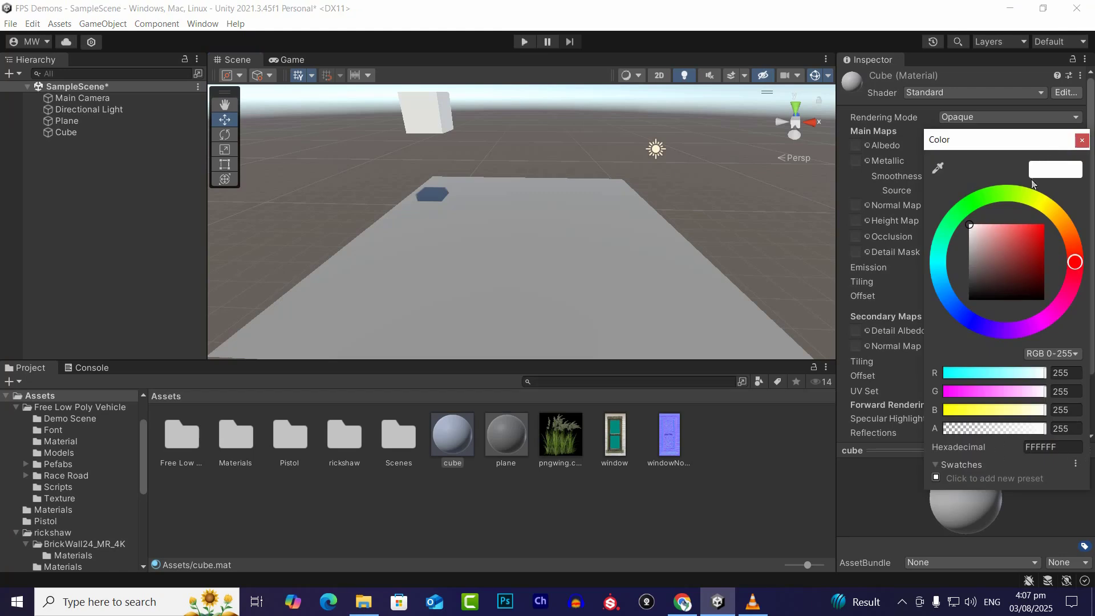
click(1035, 198)
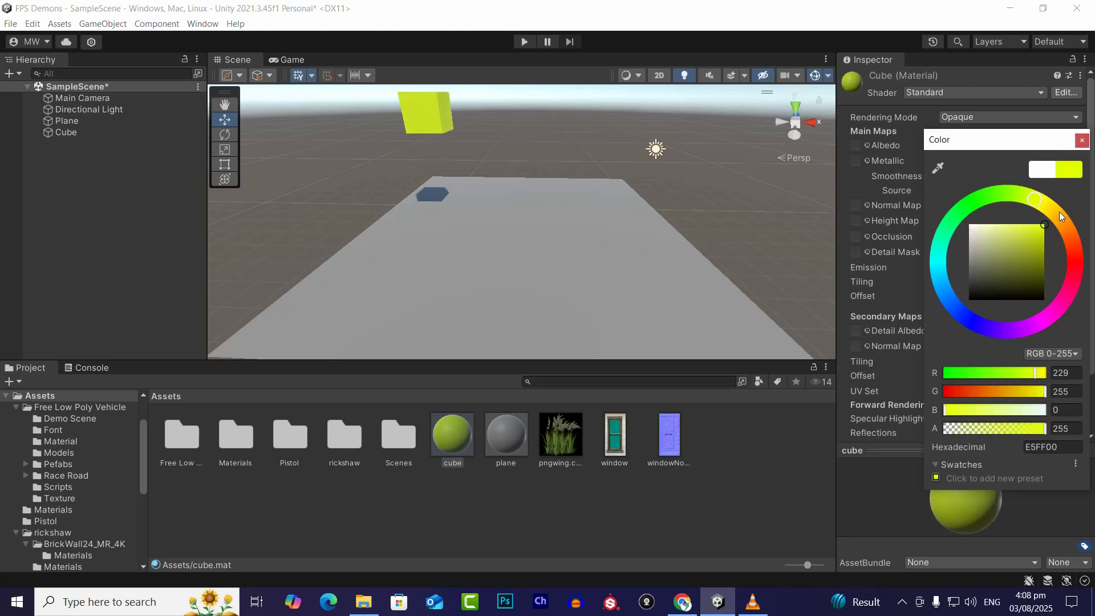
click(1059, 218)
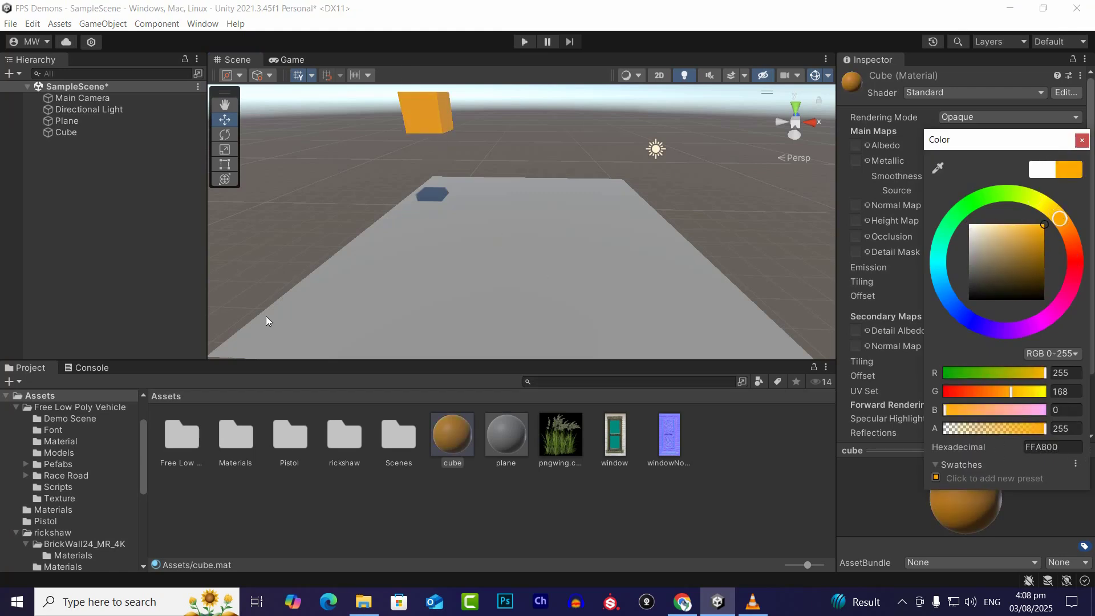
- Add a sphere and move it above the plane beside the cube, to about X -4.78 and Y 4.68
right_click(136, 262)
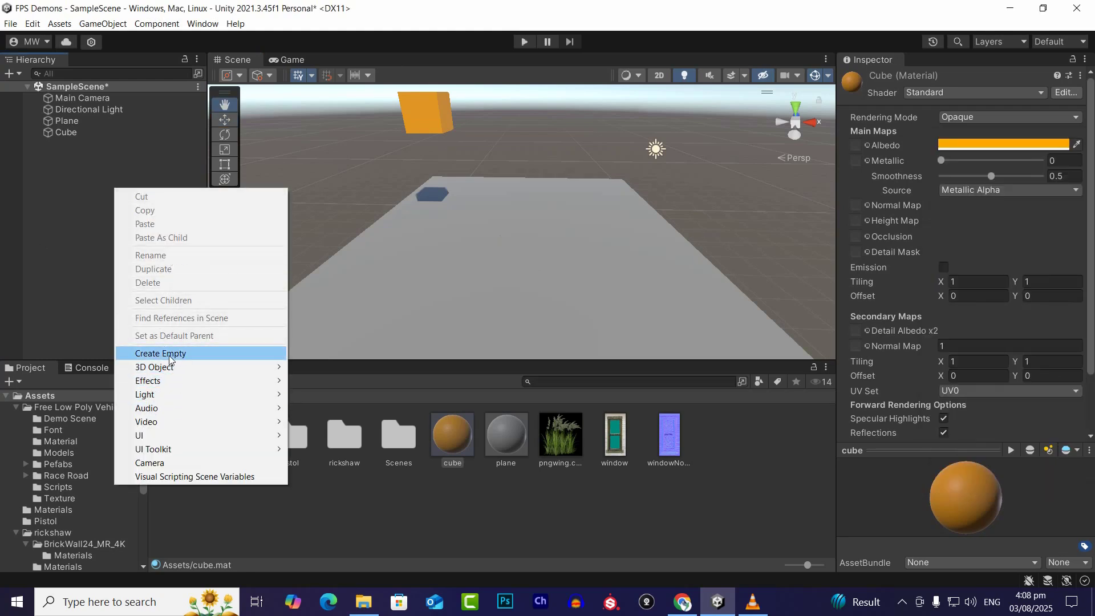
mouse_move(184, 370)
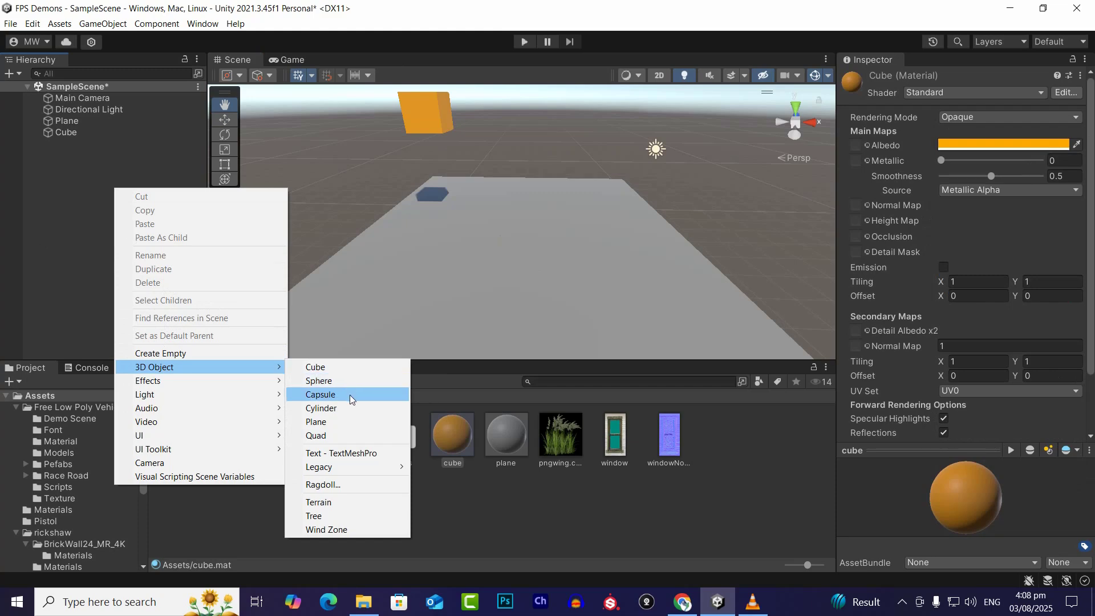
click(350, 378)
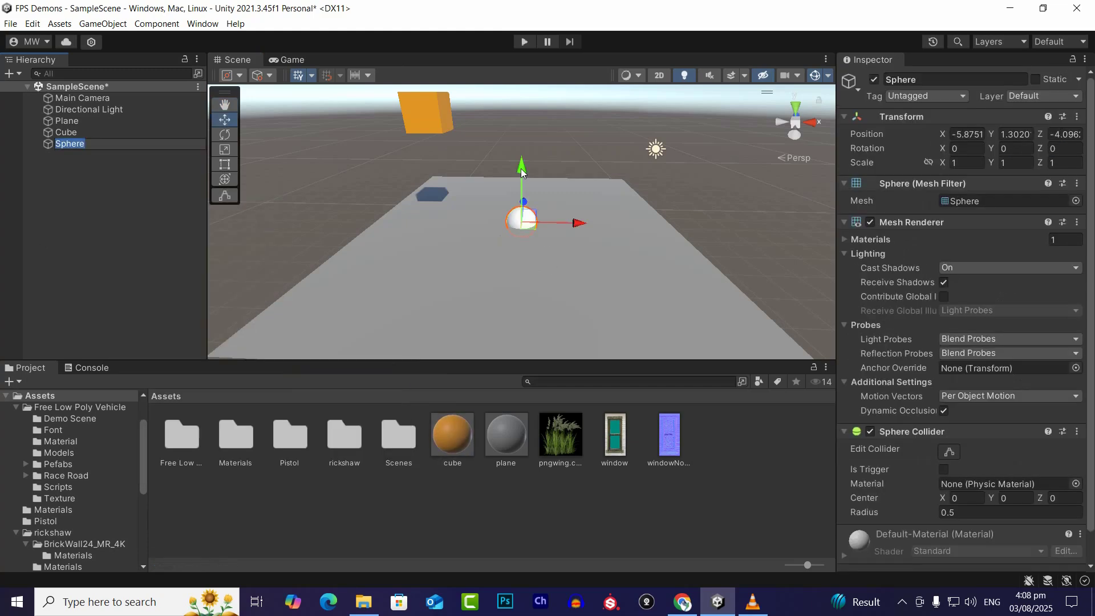
drag(521, 171, 519, 46)
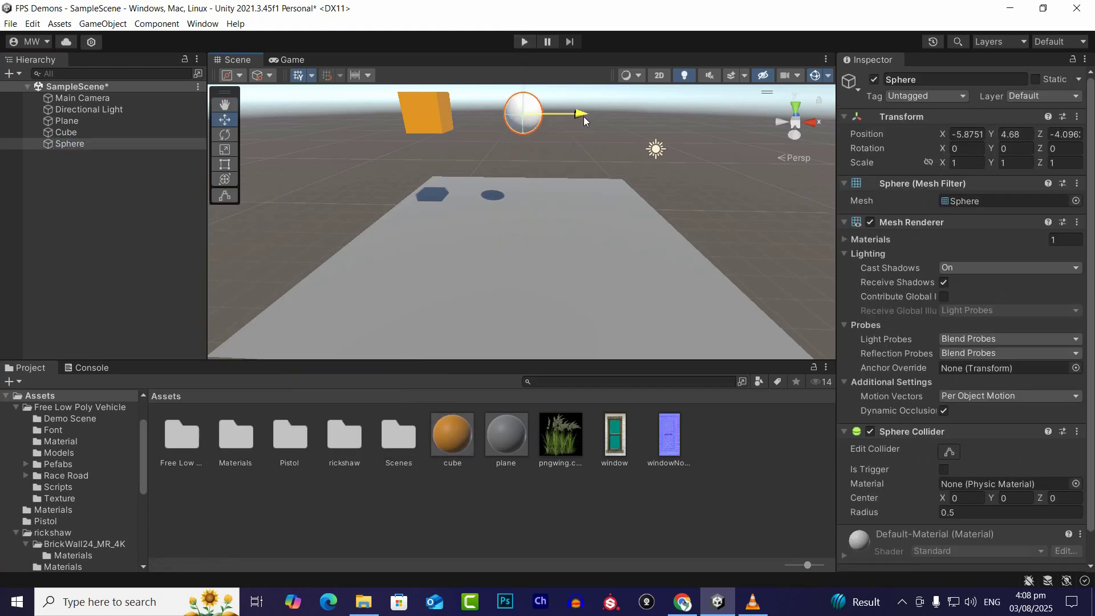
drag(583, 117, 621, 119)
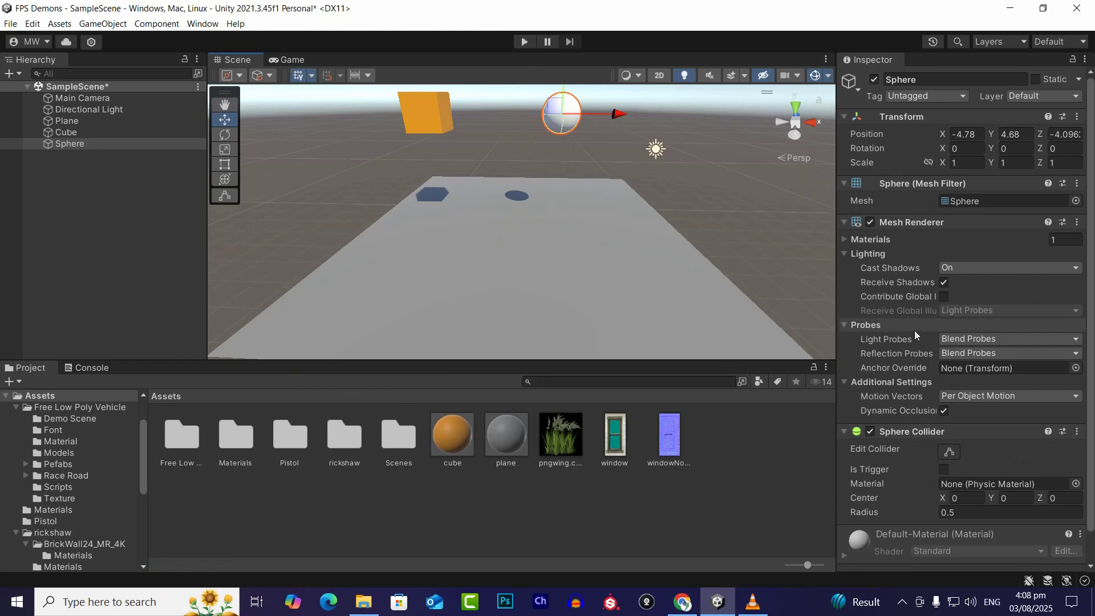
- Create a material named sphere in the Assets folder and apply it to the sphere in the scene
right_click(566, 510)
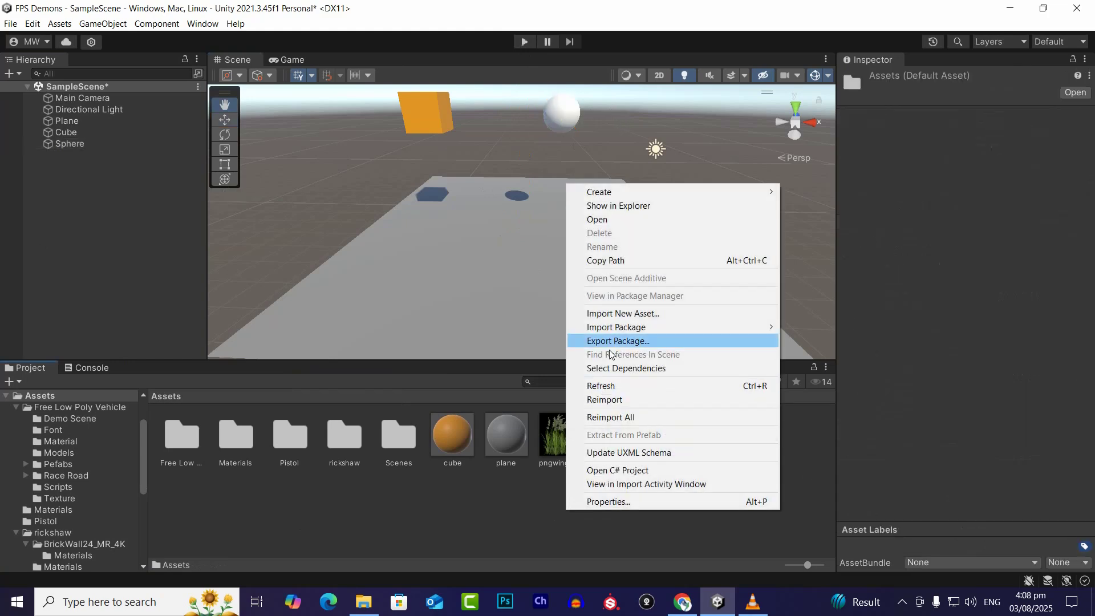
mouse_move(664, 192)
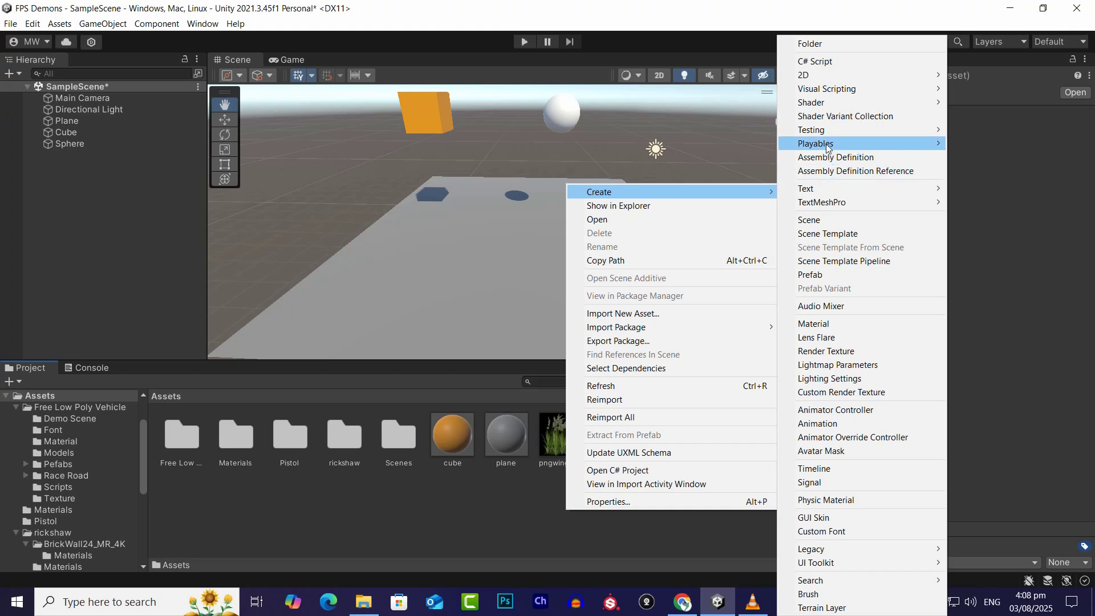
click(821, 323)
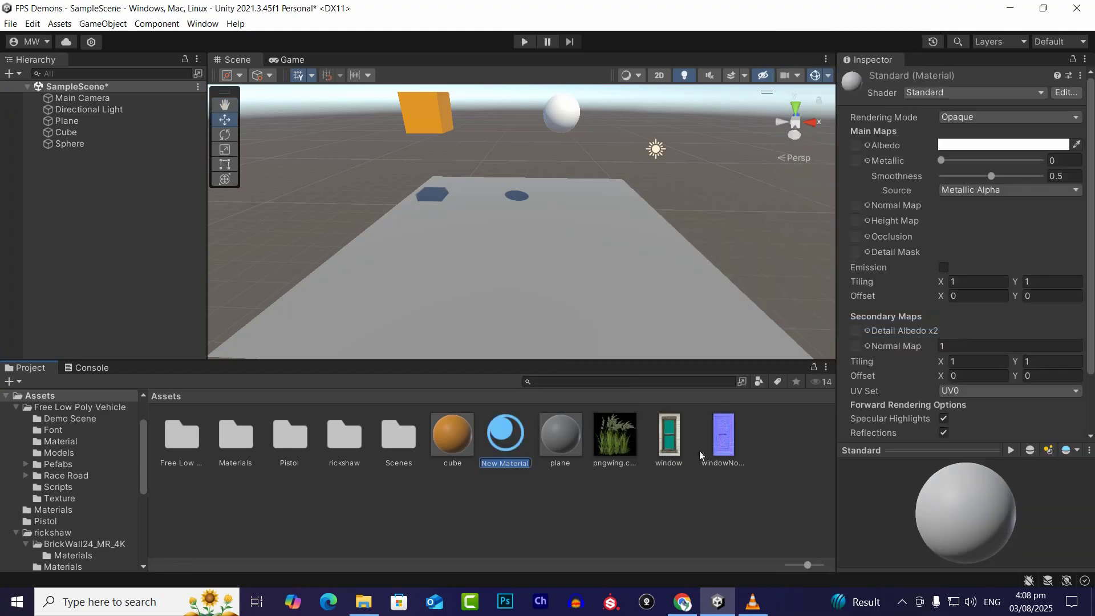
text(sphere)
key(Return)
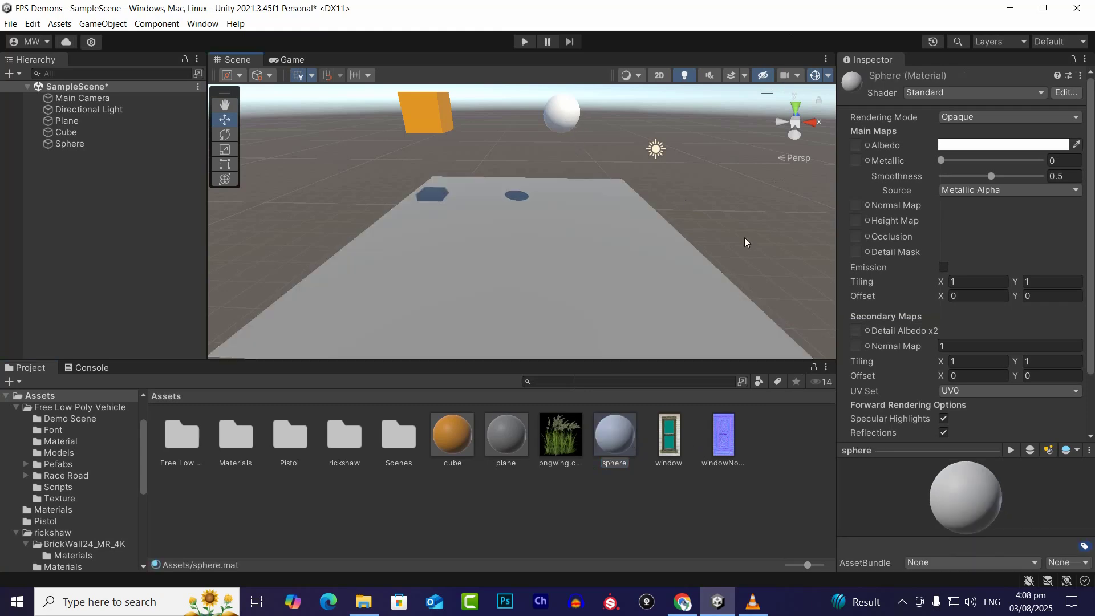
- Set the sphere material's albedo colour to pure red, hex FF0000
click(953, 149)
drag(1006, 260, 1045, 221)
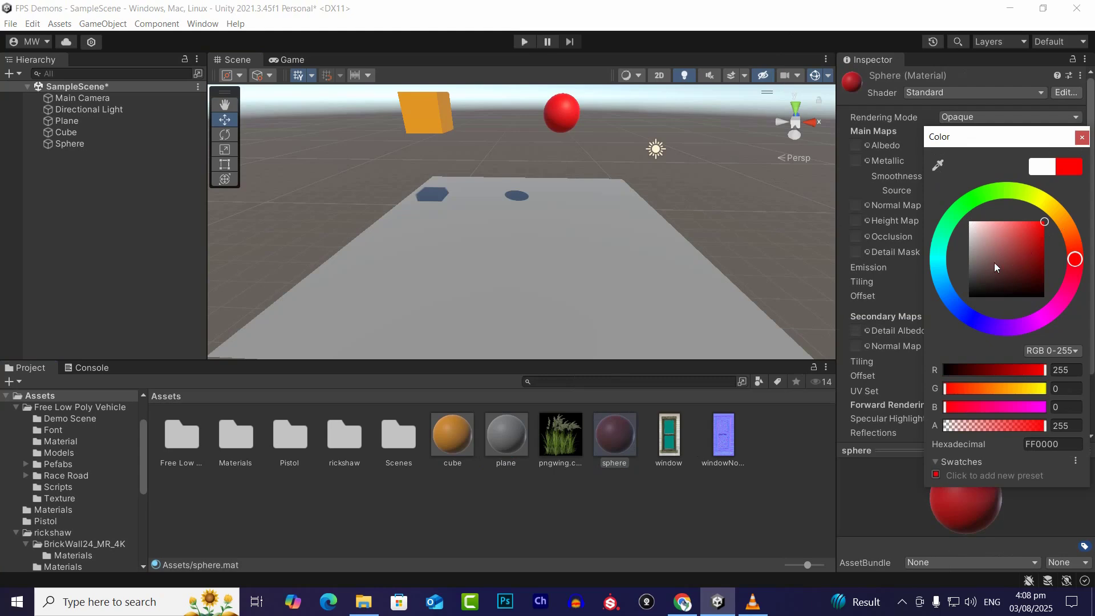
click(1082, 137)
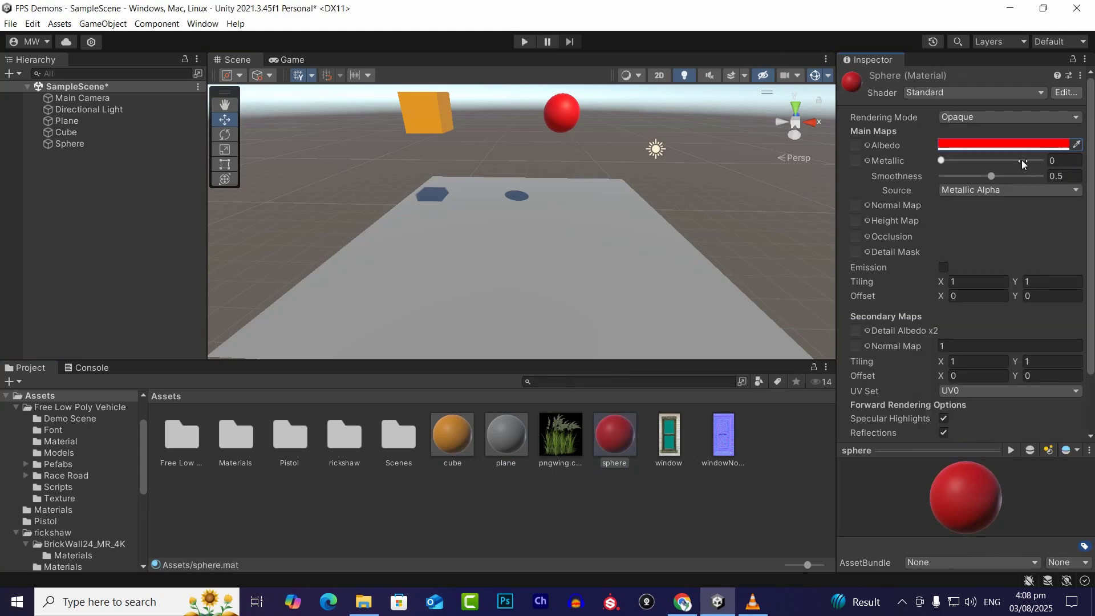
- Align the Main Camera with the current scene view
click(79, 96)
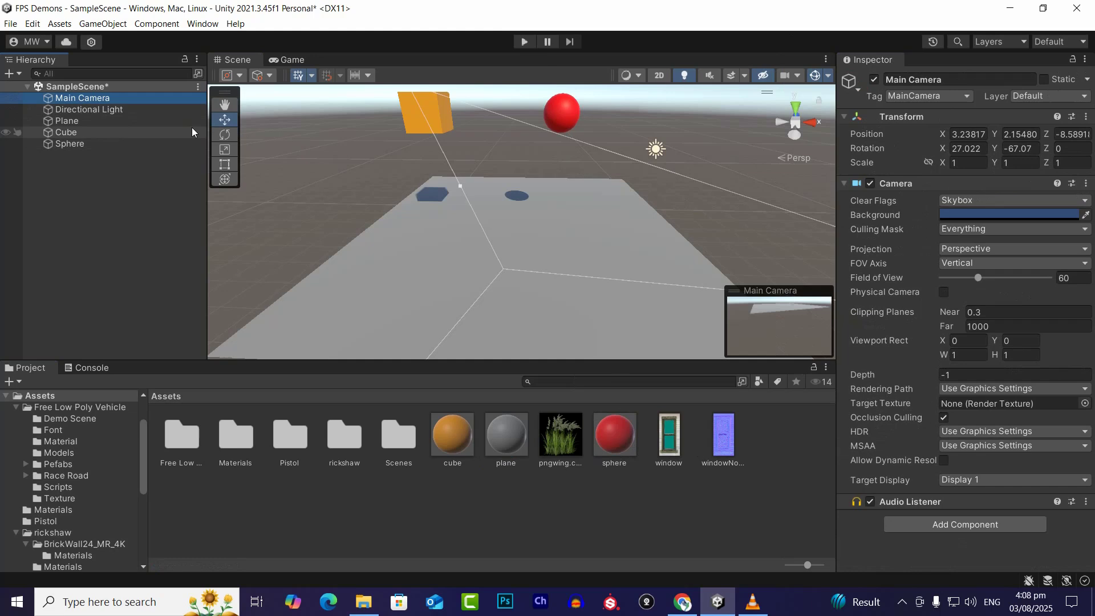
key(ctrl+shift+f)
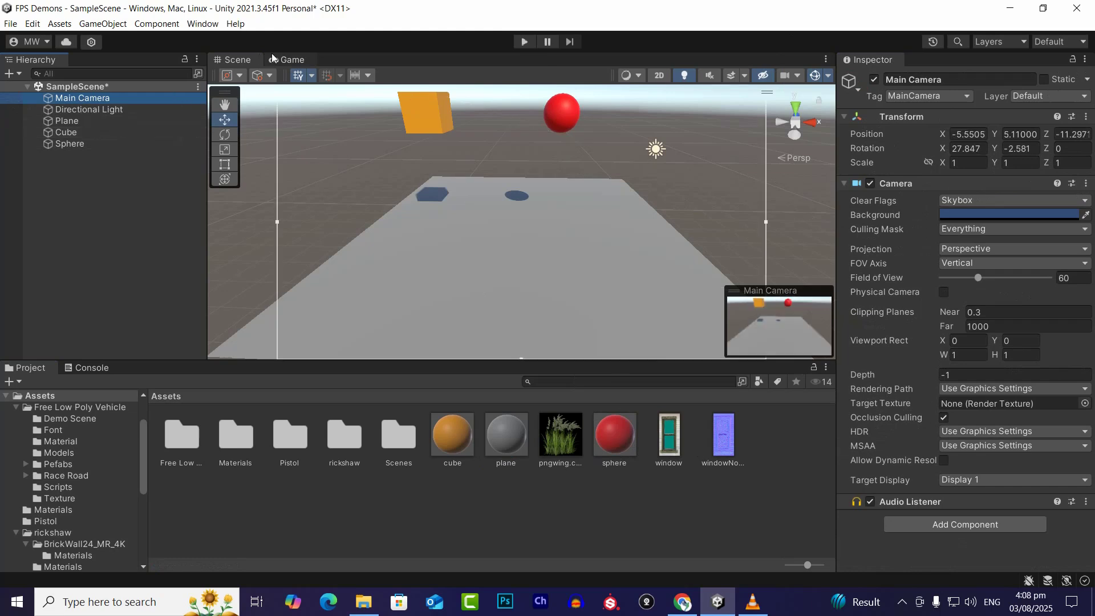
- Dock the Game view beside the Scene view, enlarge it and reduce its scale to 0.3x
click(290, 60)
drag(289, 60, 294, 87)
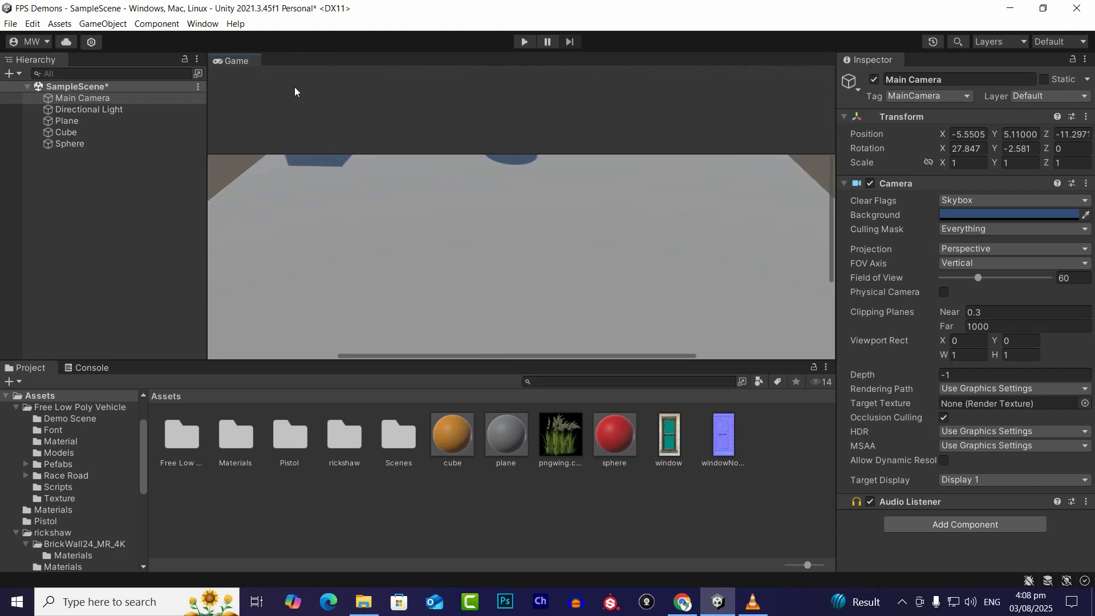
drag(444, 100, 676, 189)
drag(627, 116, 502, 117)
scroll(639, 165, down, 6)
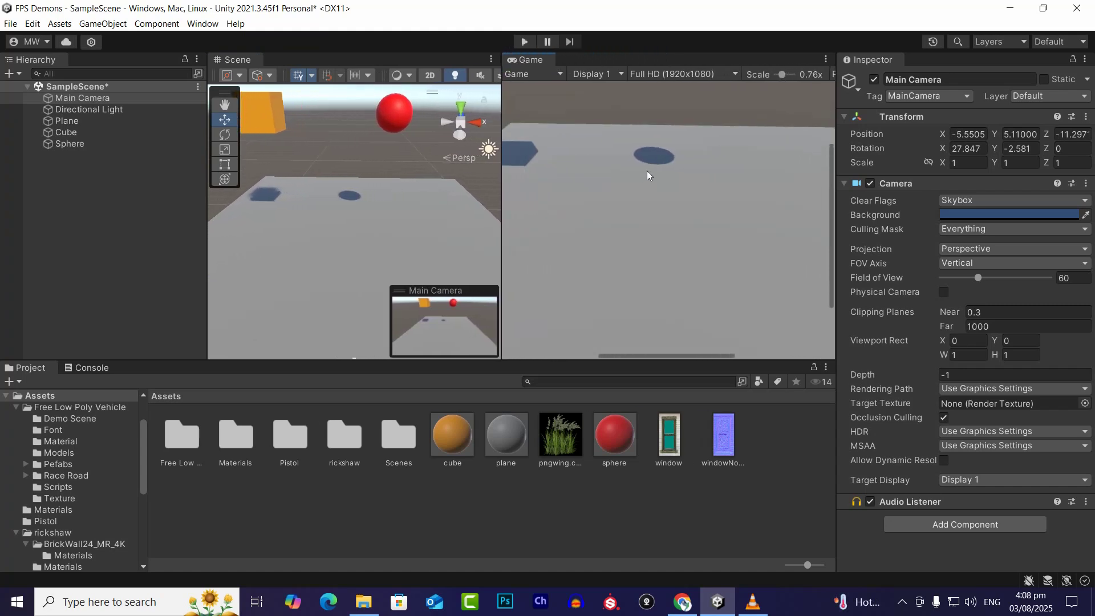
scroll(644, 182, down, 2)
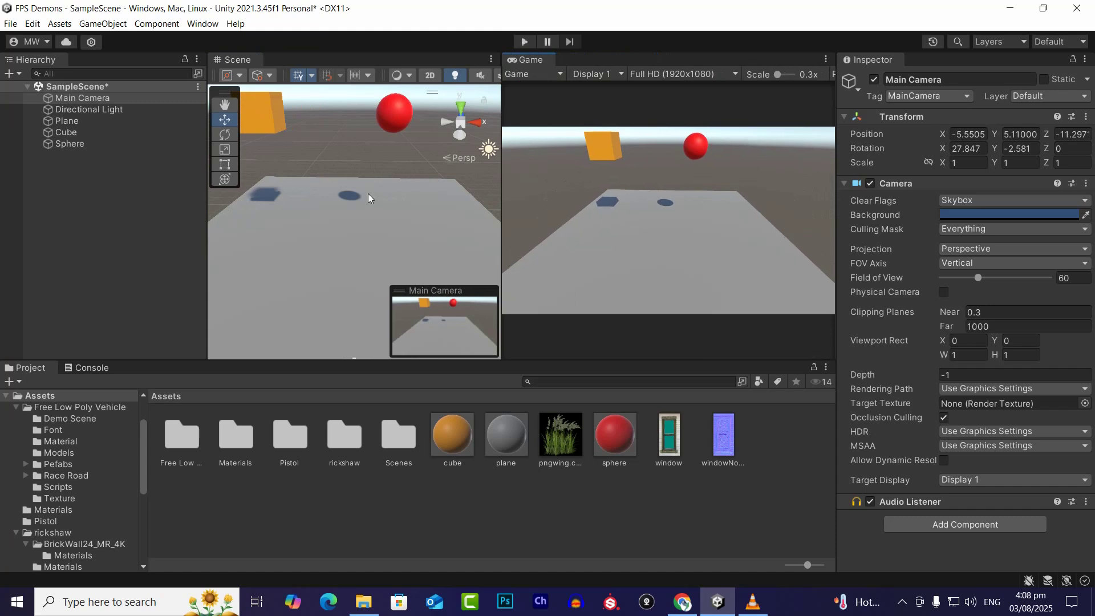
- Shift the scene view slightly, and play the scene maximized as a test run before stopping it
scroll(348, 166, down, 2)
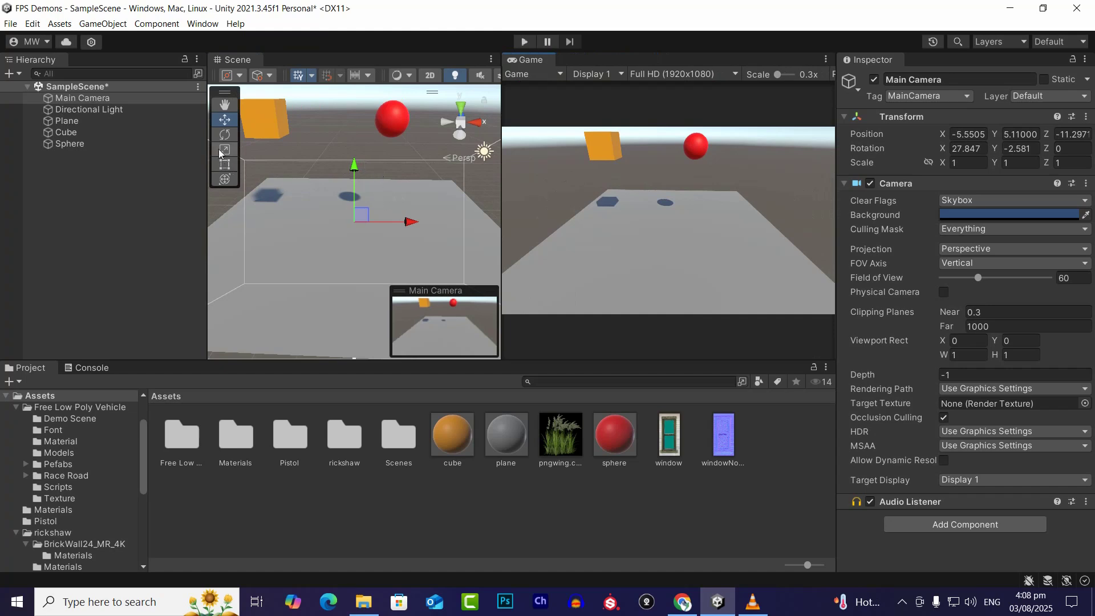
click(224, 104)
drag(317, 152, 347, 197)
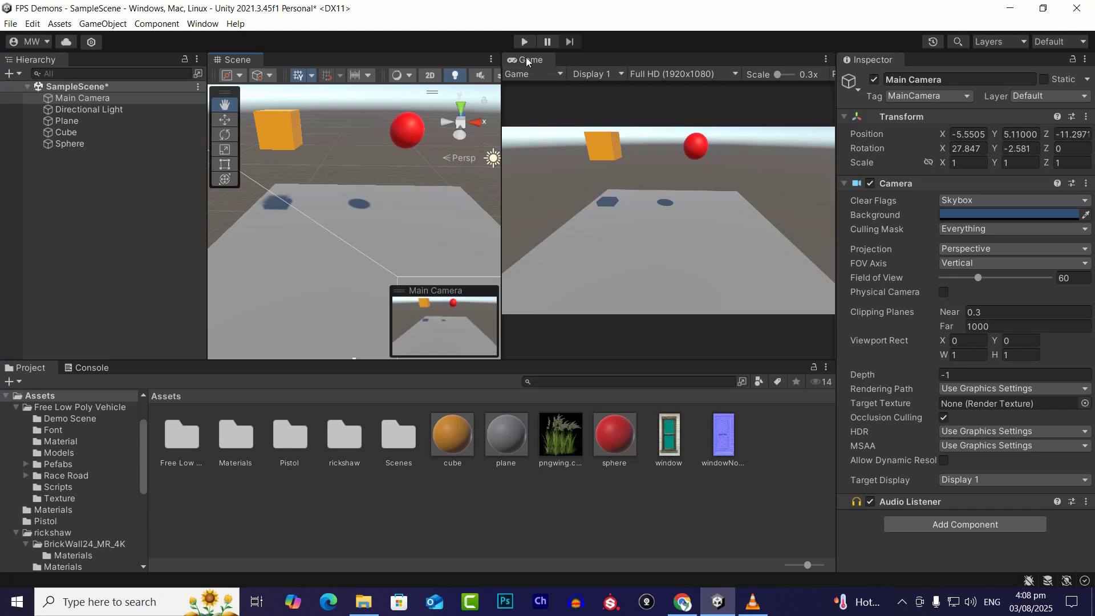
click(524, 41)
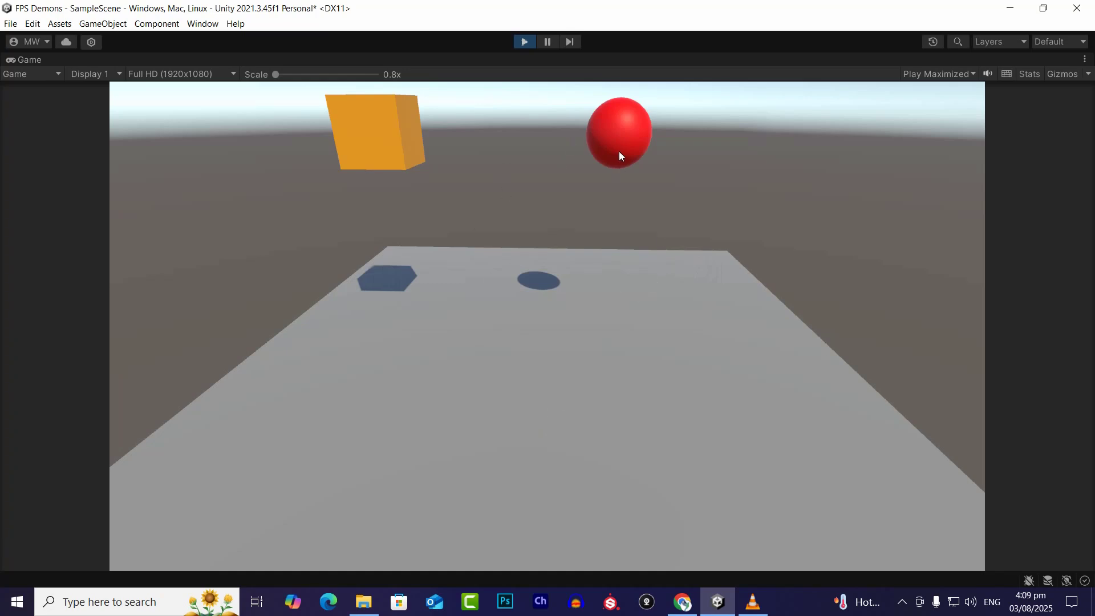
click(521, 43)
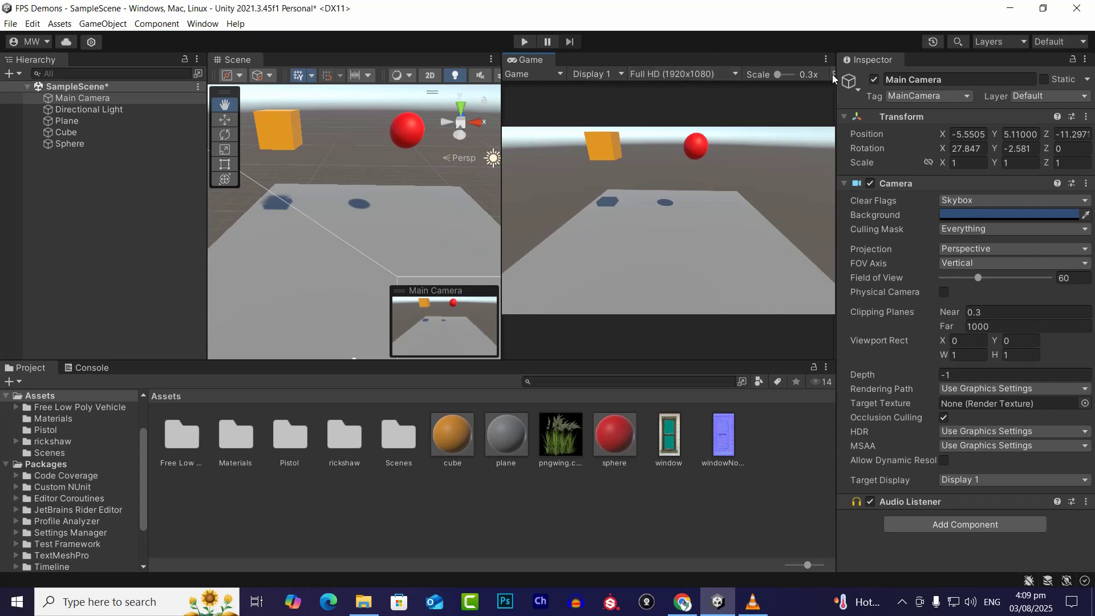
- Widen the Game view and set its play mode behaviour to Play Focused
drag(837, 76, 893, 75)
click(890, 75)
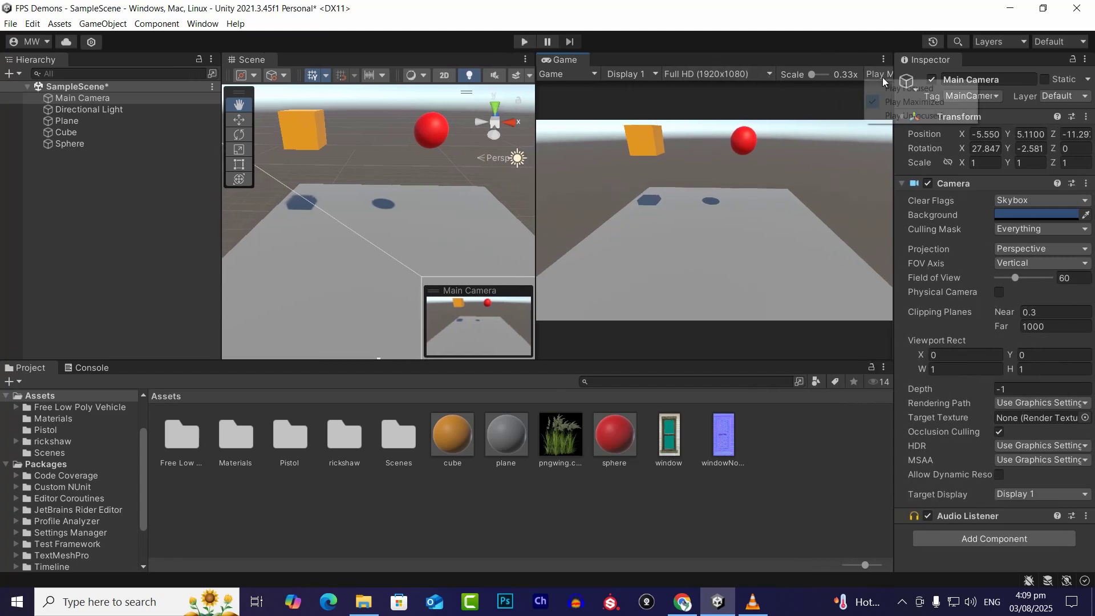
click(893, 88)
drag(894, 91, 892, 93)
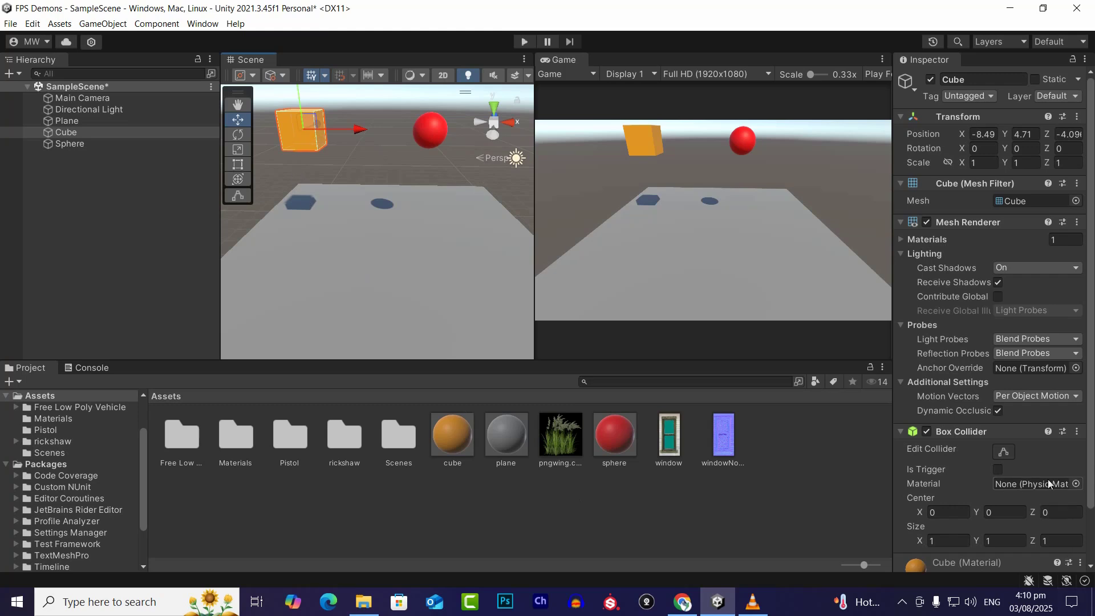
- Try lowering the cube onto the plane to a Y position of about 1.27, and undo the move
scroll(1036, 416, down, 2)
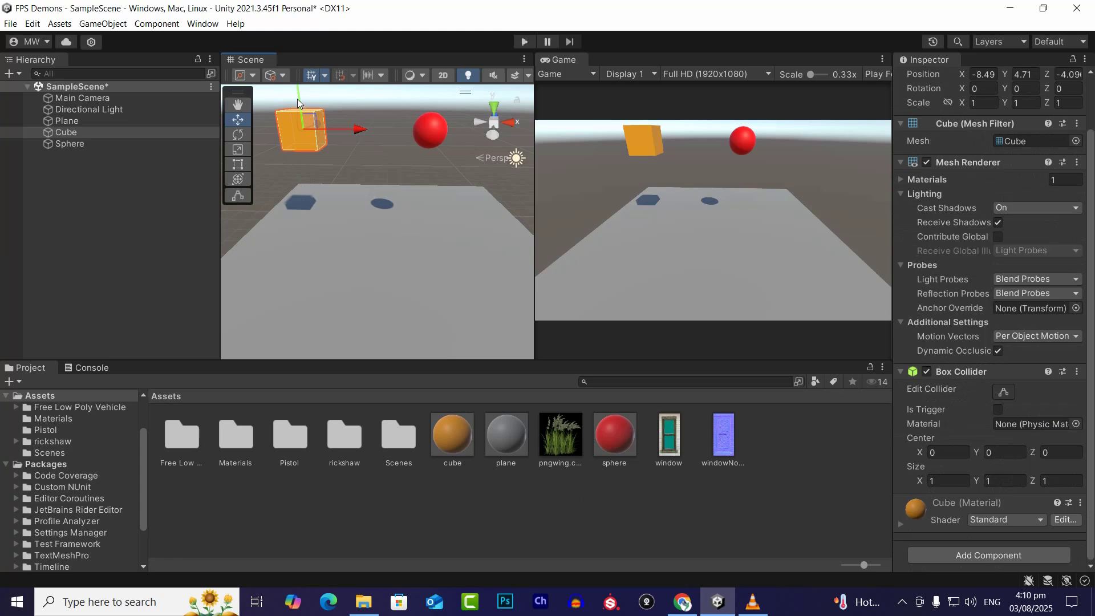
drag(299, 94, 321, 206)
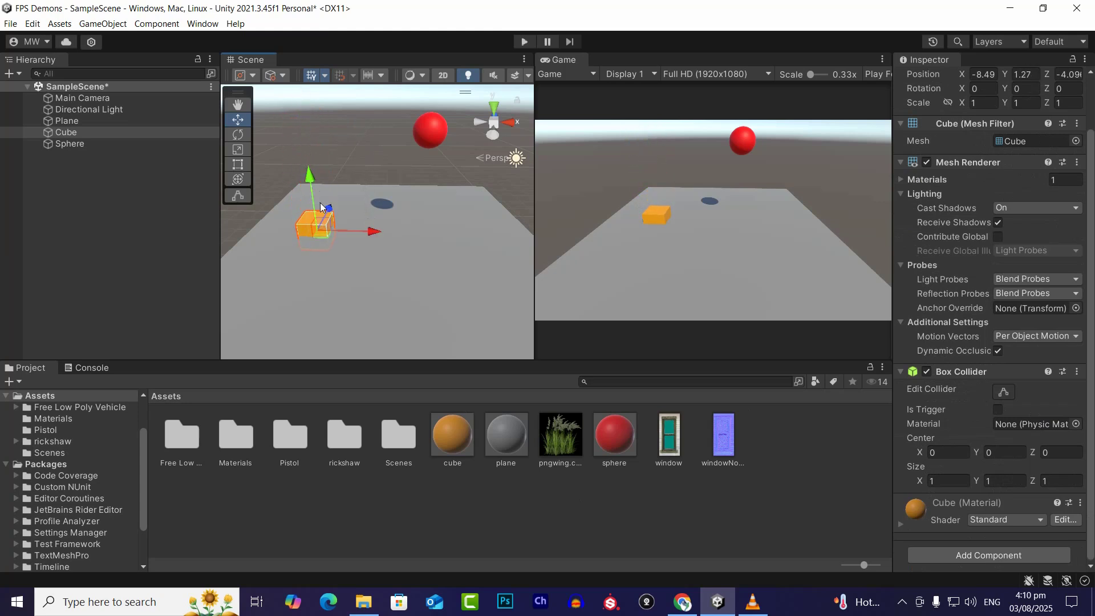
key(ctrl+z)
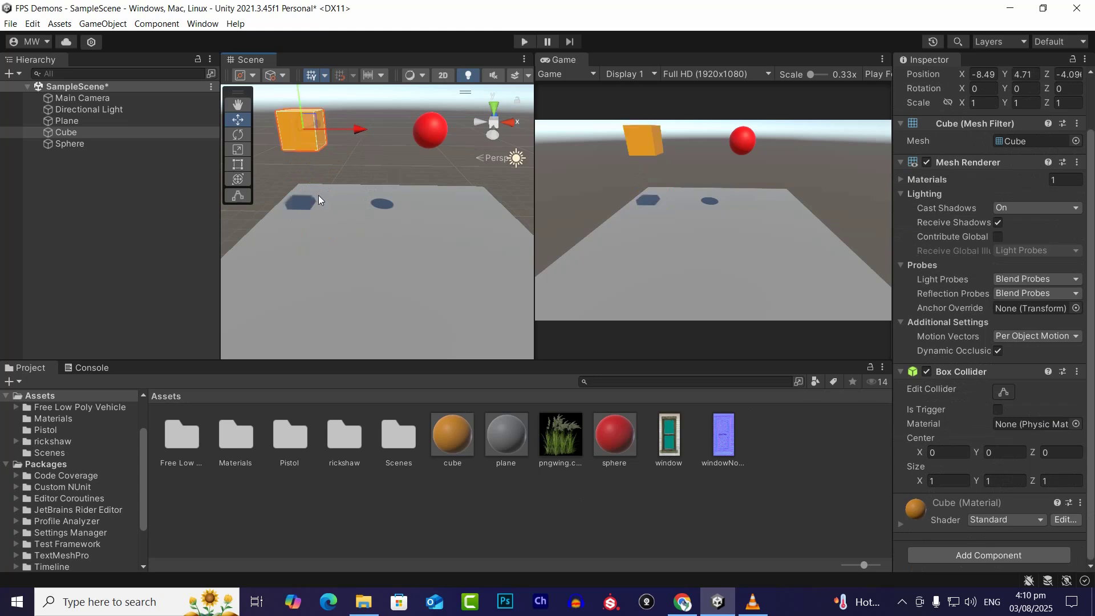
- Select the cube and the sphere together and add a Rigidbody component to both
click(345, 248)
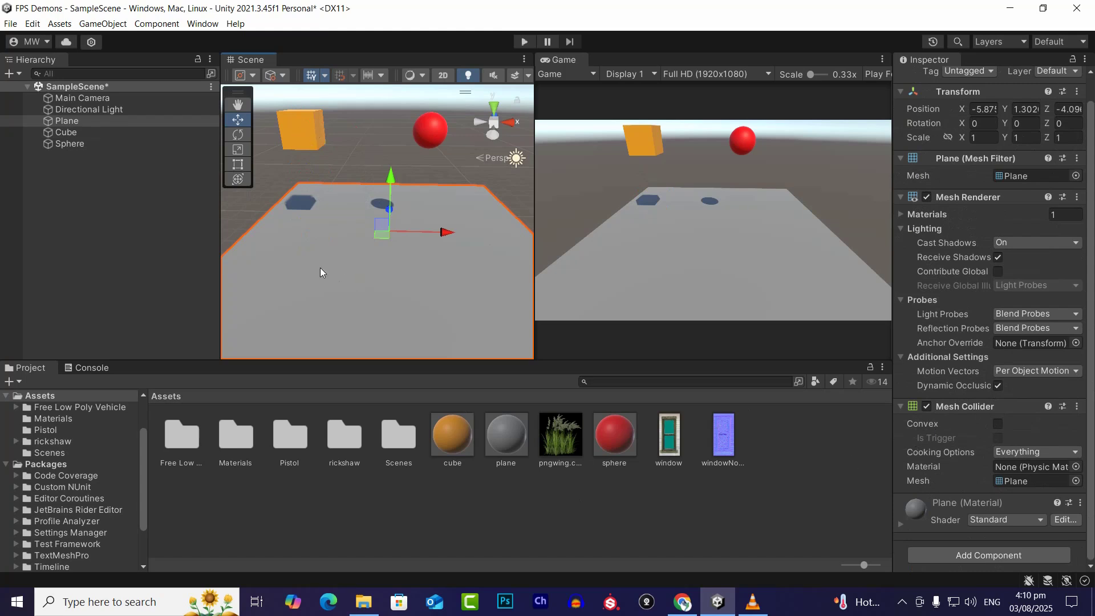
click(66, 224)
click(305, 136)
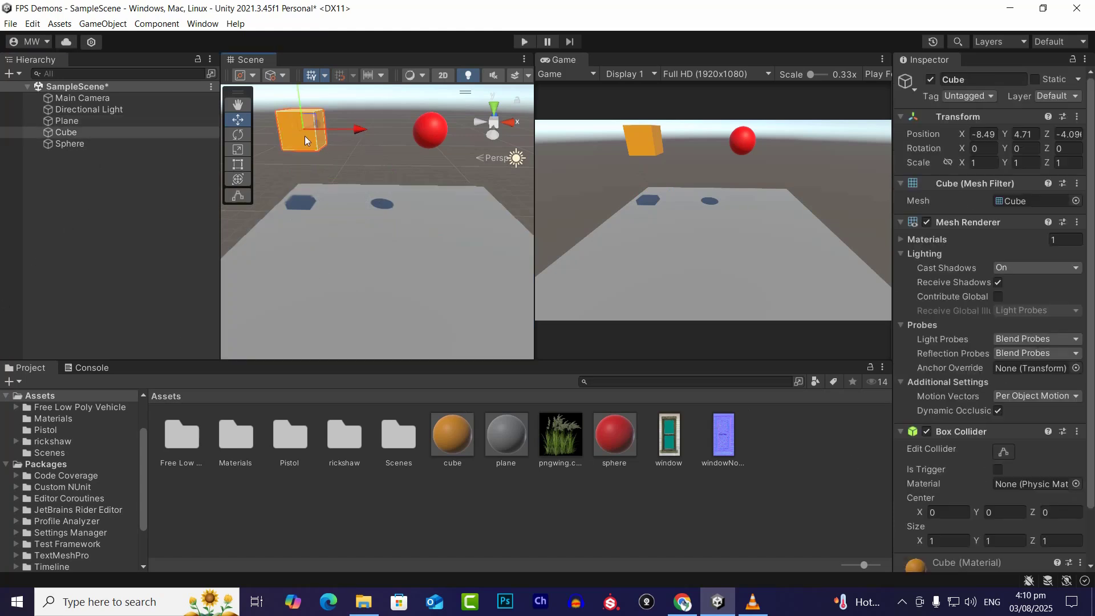
shift+click(431, 130)
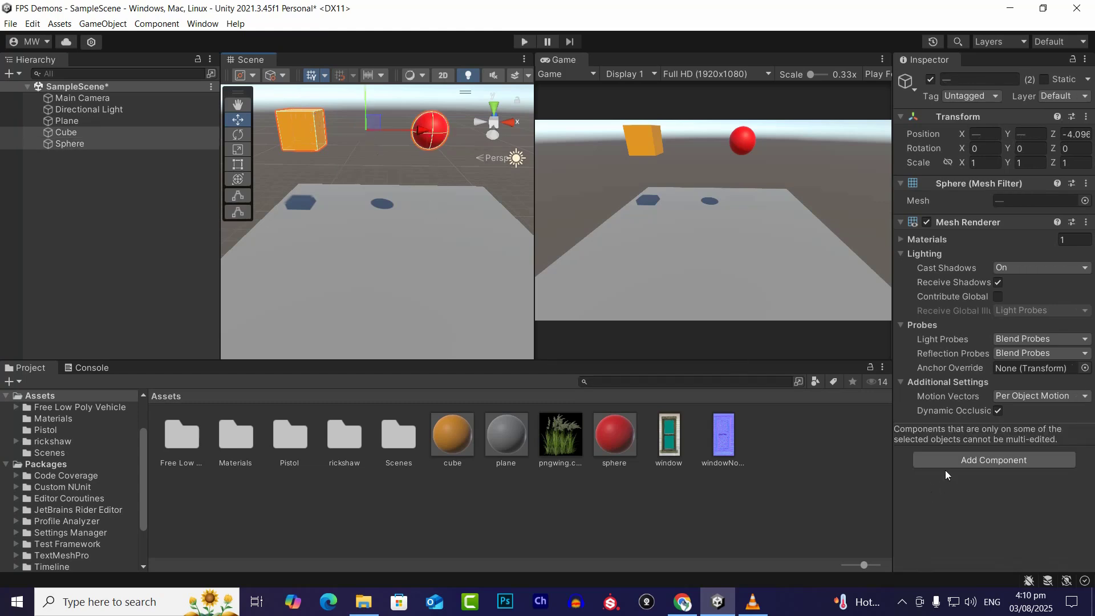
click(965, 463)
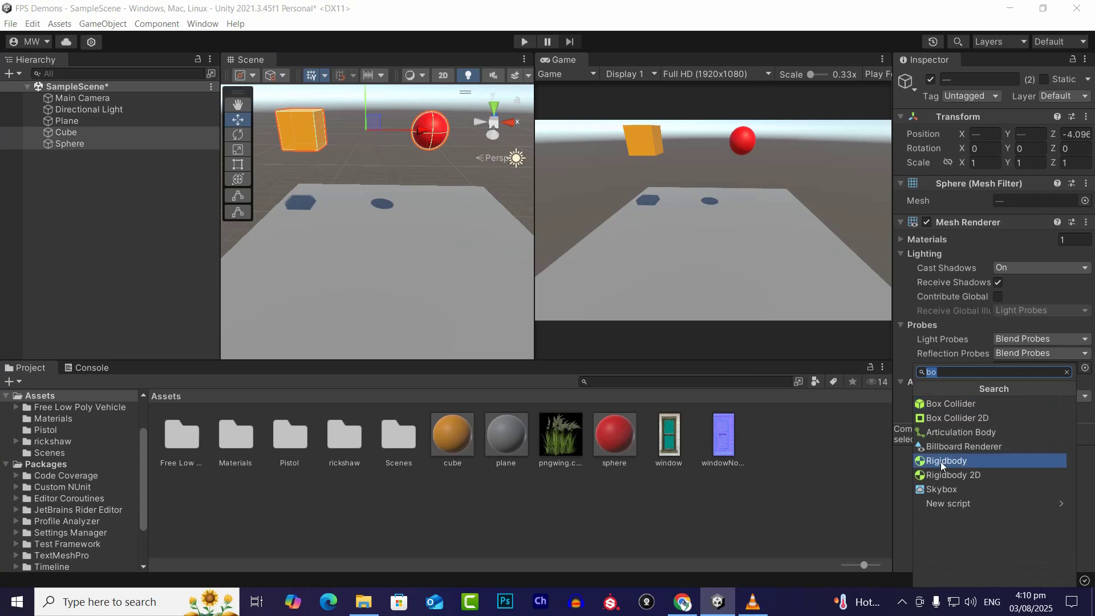
text(ri)
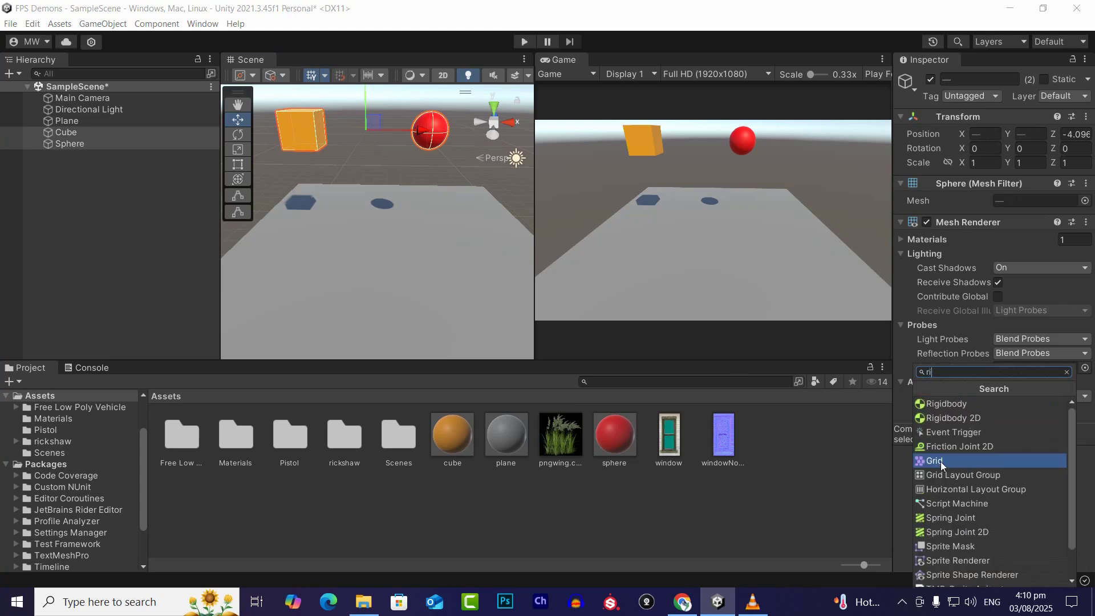
click(956, 403)
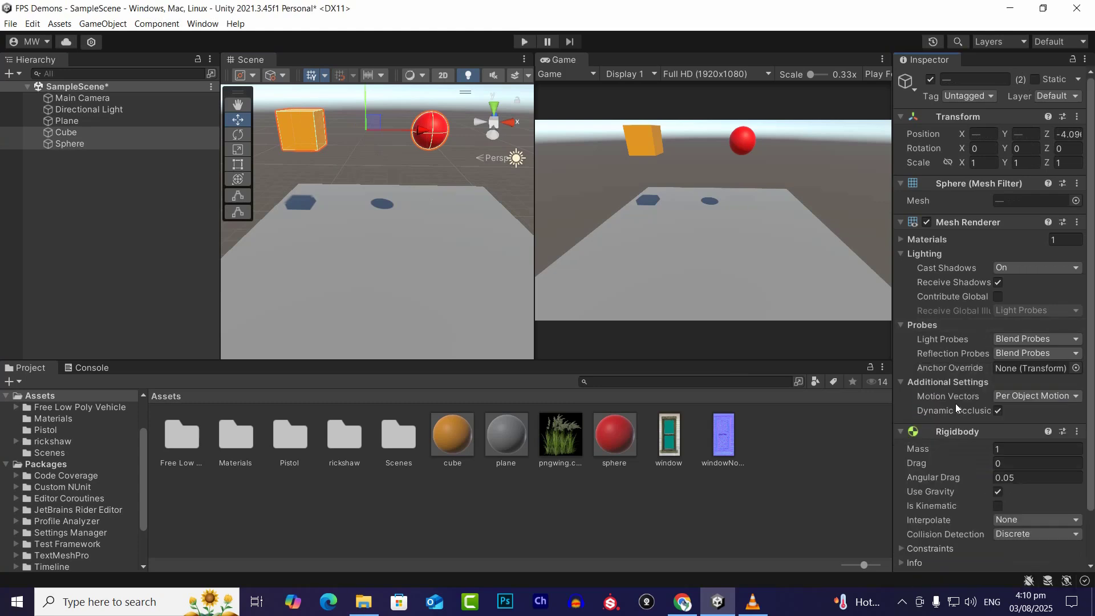
- Examine the Rigidbody's Mass, Drag and Angular Drag fields, and test-play the scene to watch how both objects fall
scroll(956, 403, down, 2)
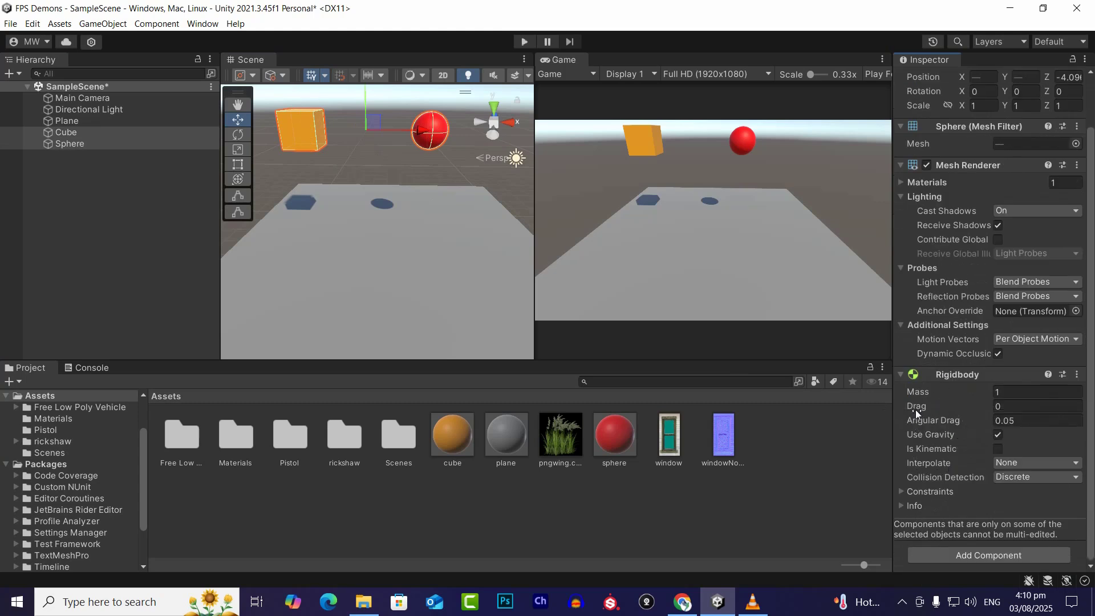
click(1018, 392)
click(1018, 406)
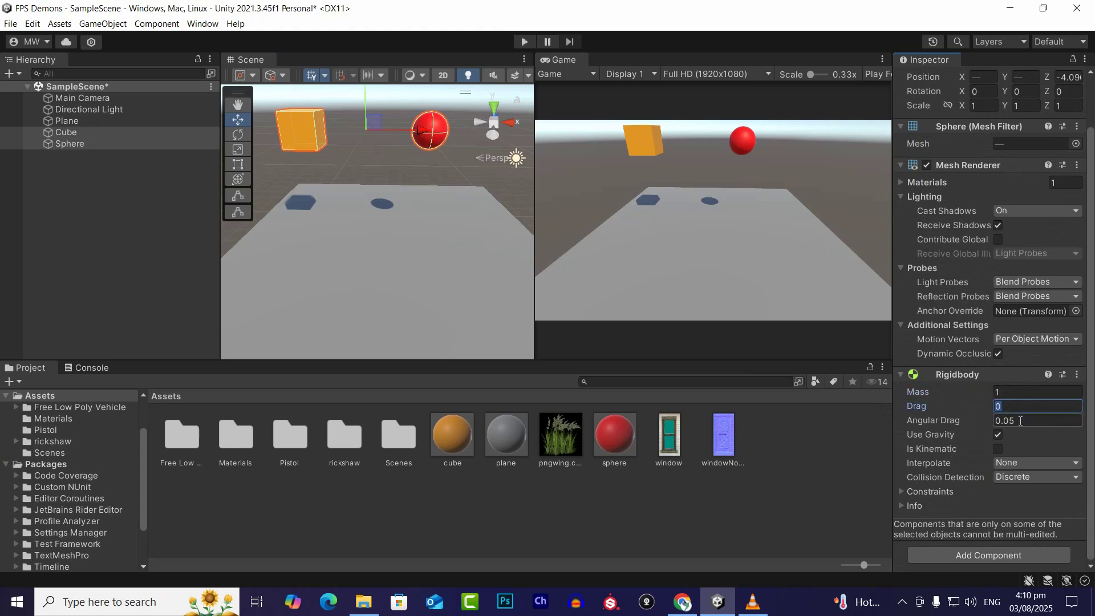
click(1021, 422)
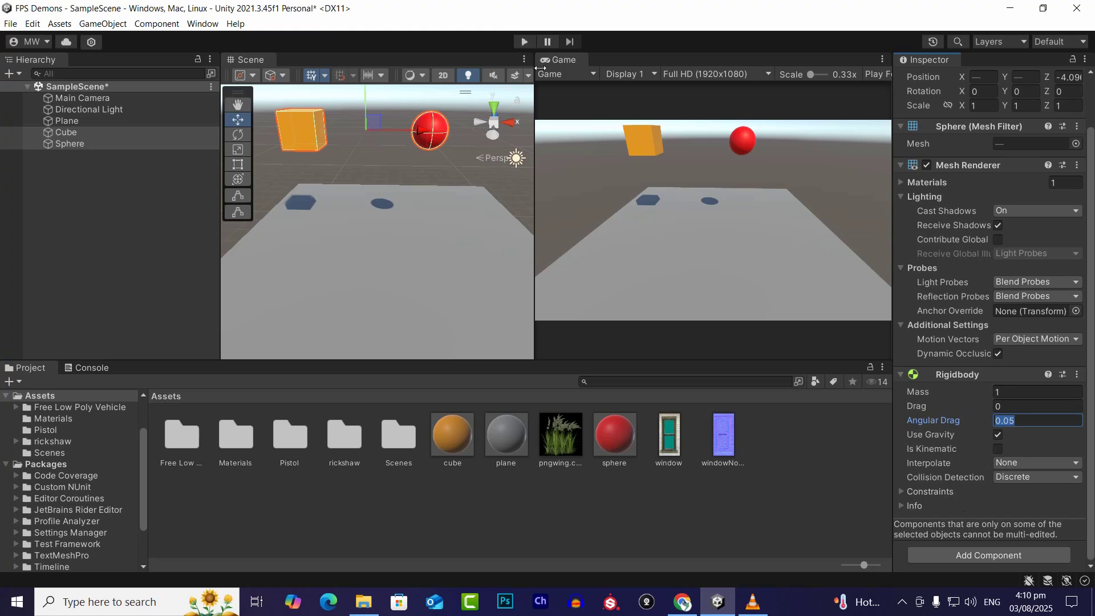
click(531, 46)
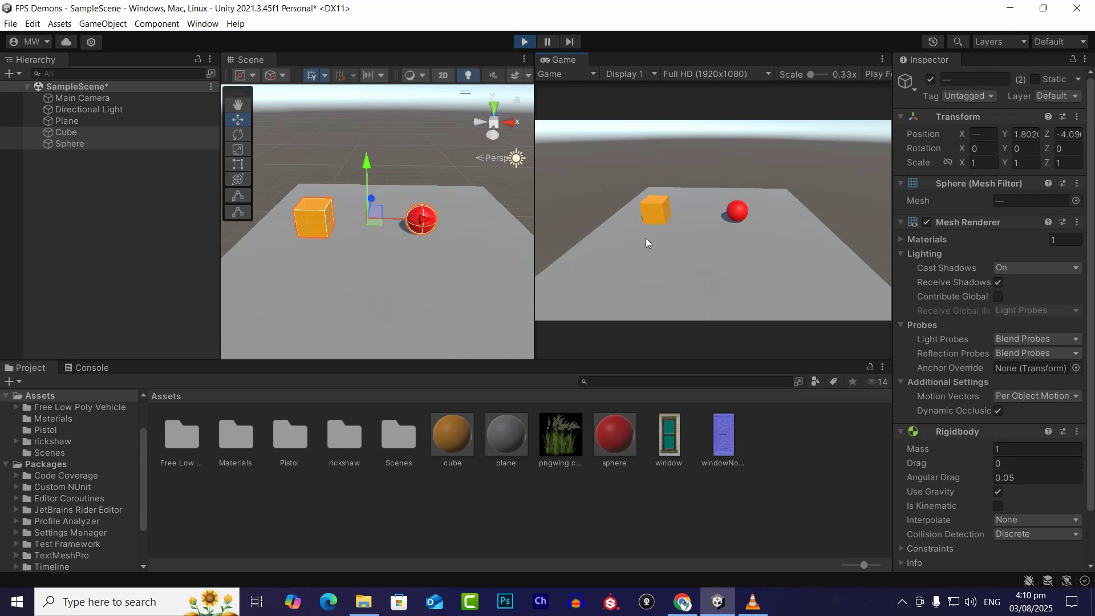
click(433, 288)
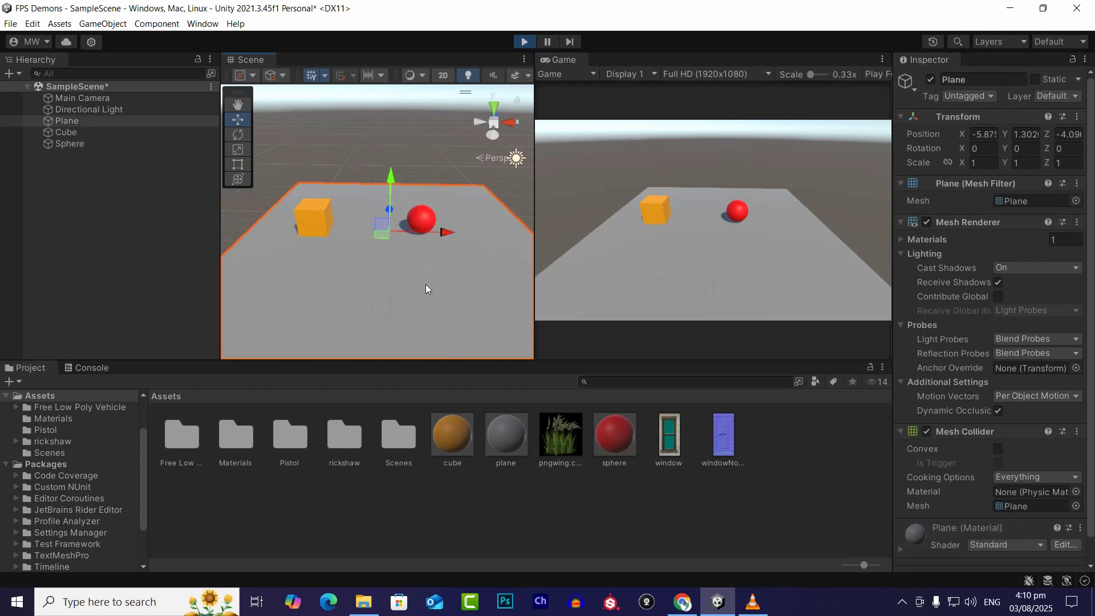
click(529, 44)
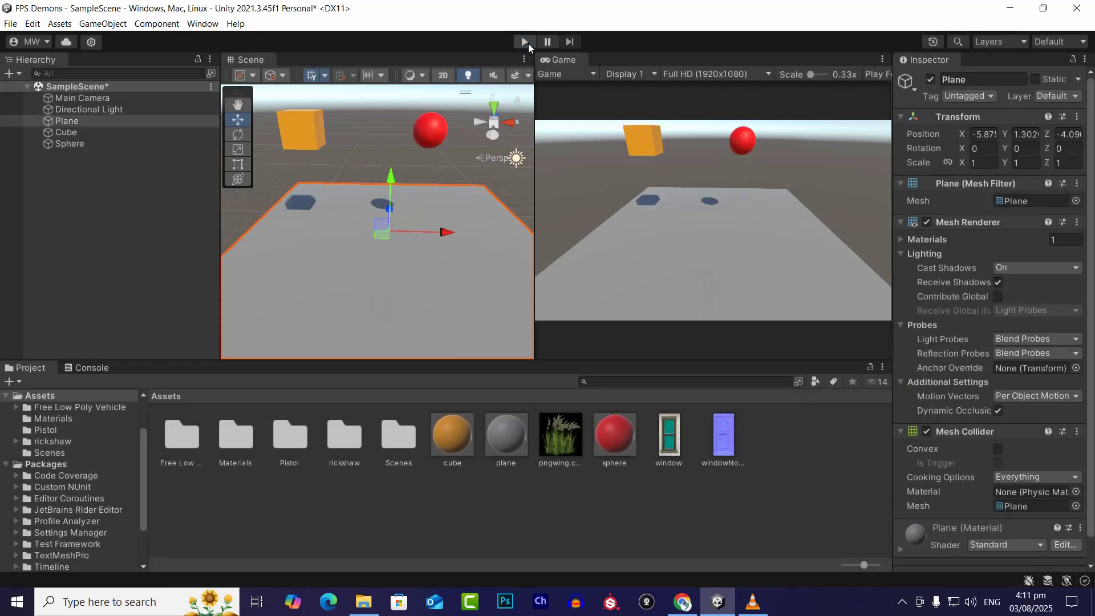
- Test-play the scene with the plane's Mesh Collider disabled
click(926, 432)
click(524, 42)
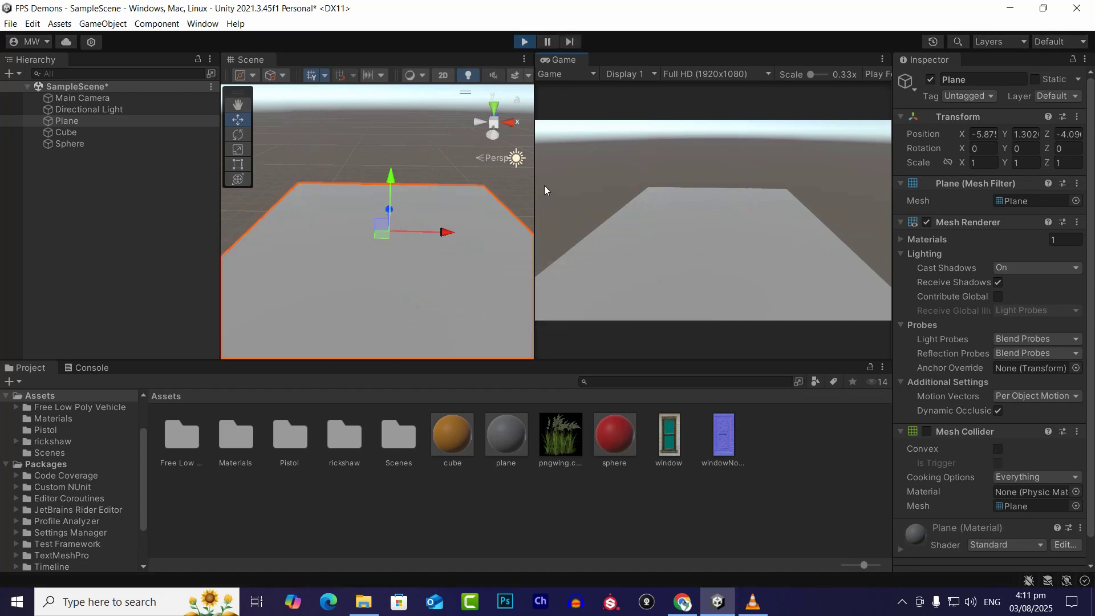
click(524, 42)
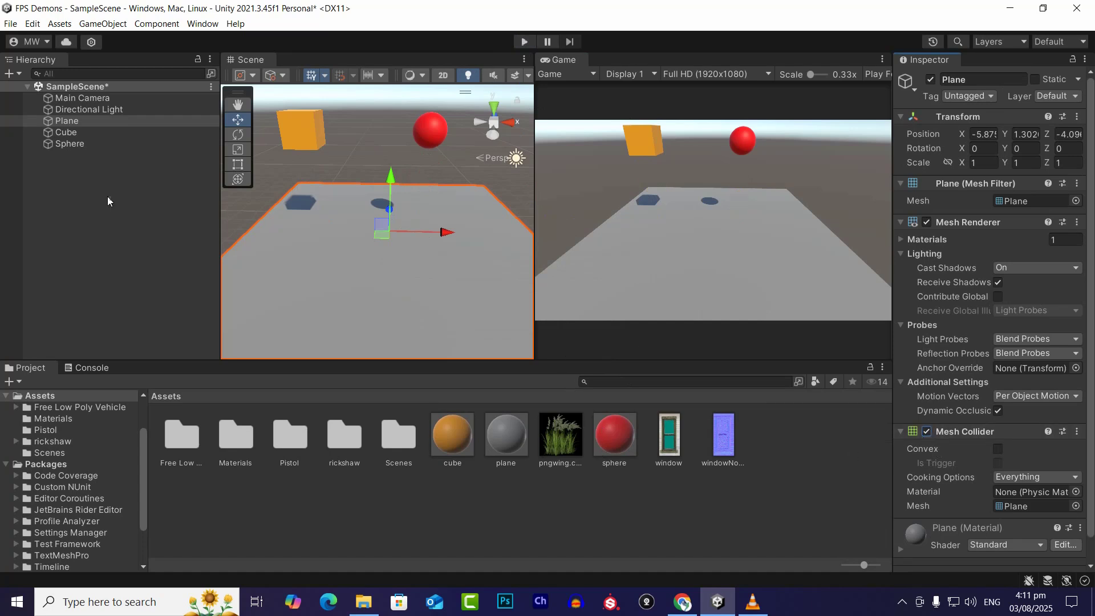
- Set the sphere's Rigidbody Drag to 10 and test-play the scene to check its fall
click(69, 143)
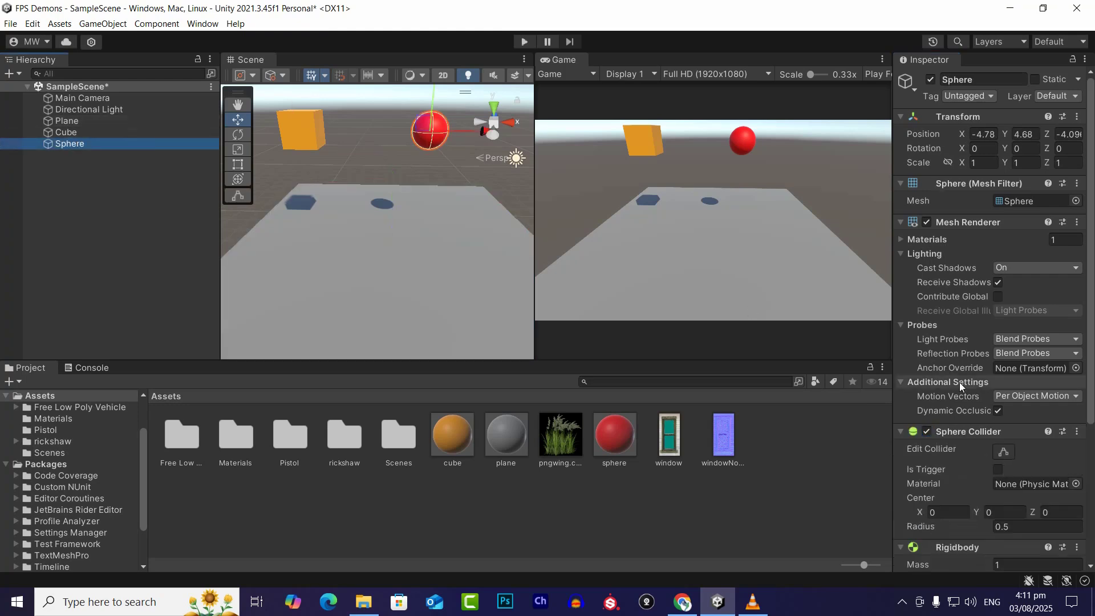
scroll(954, 373, down, 5)
scroll(953, 360, down, 3)
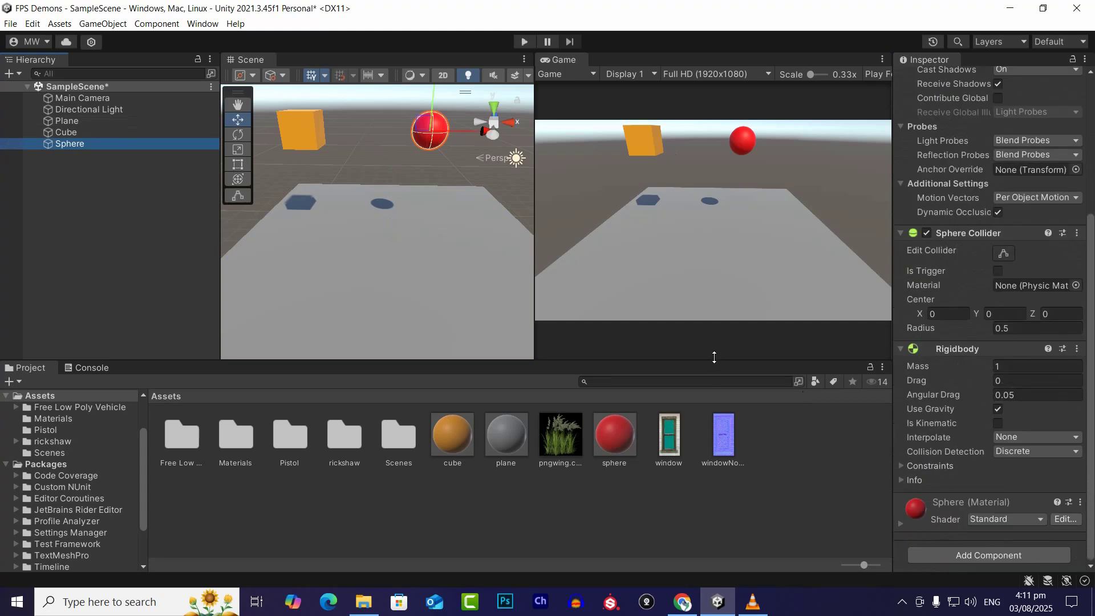
click(995, 380)
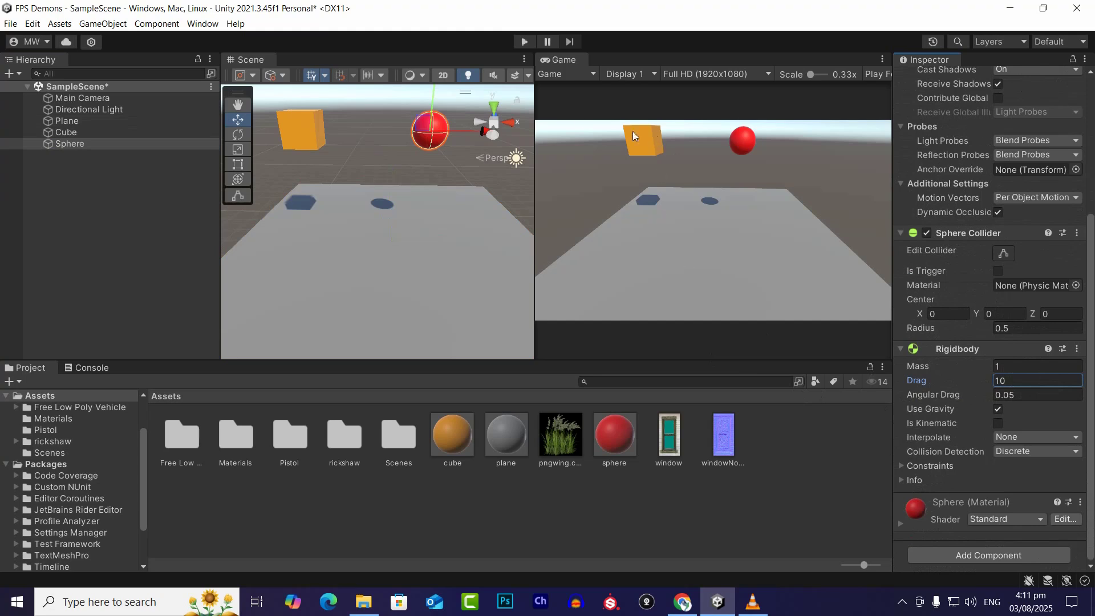
click(525, 41)
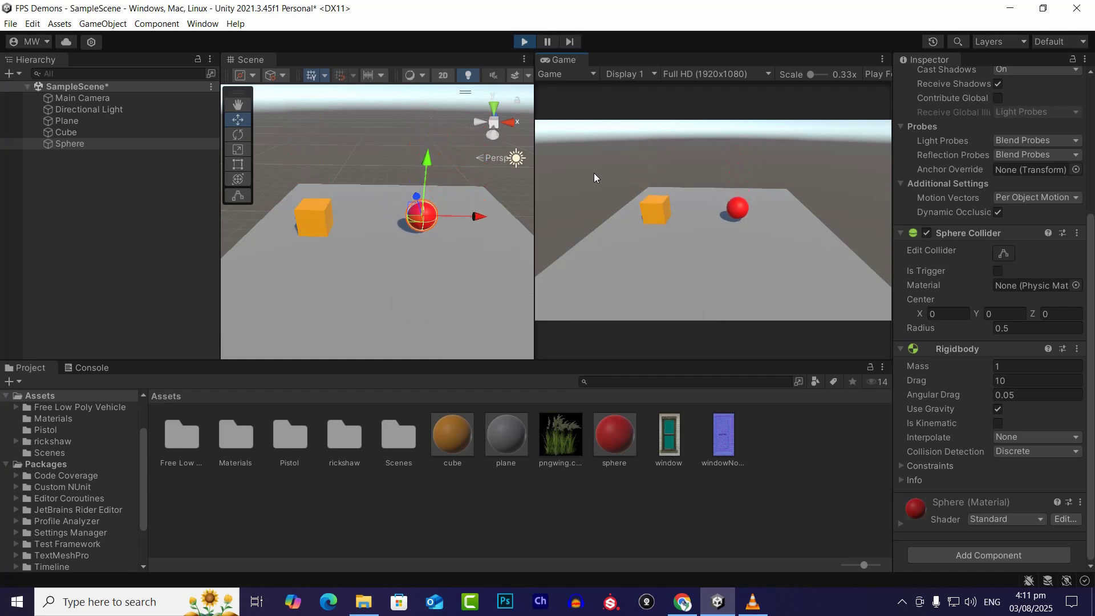
click(529, 47)
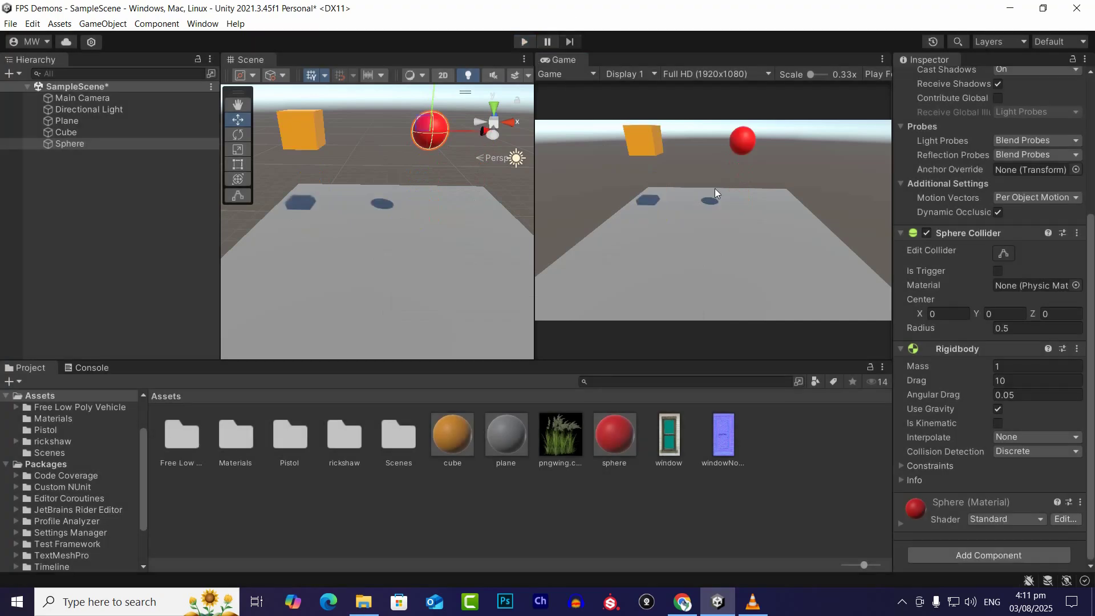
- Edit the sphere's Sphere Collider, stretching it slightly upward in the scene and increasing its radius to 1.11
scroll(718, 182, up, 1)
scroll(655, 144, down, 1)
scroll(445, 141, up, 2)
key(q)
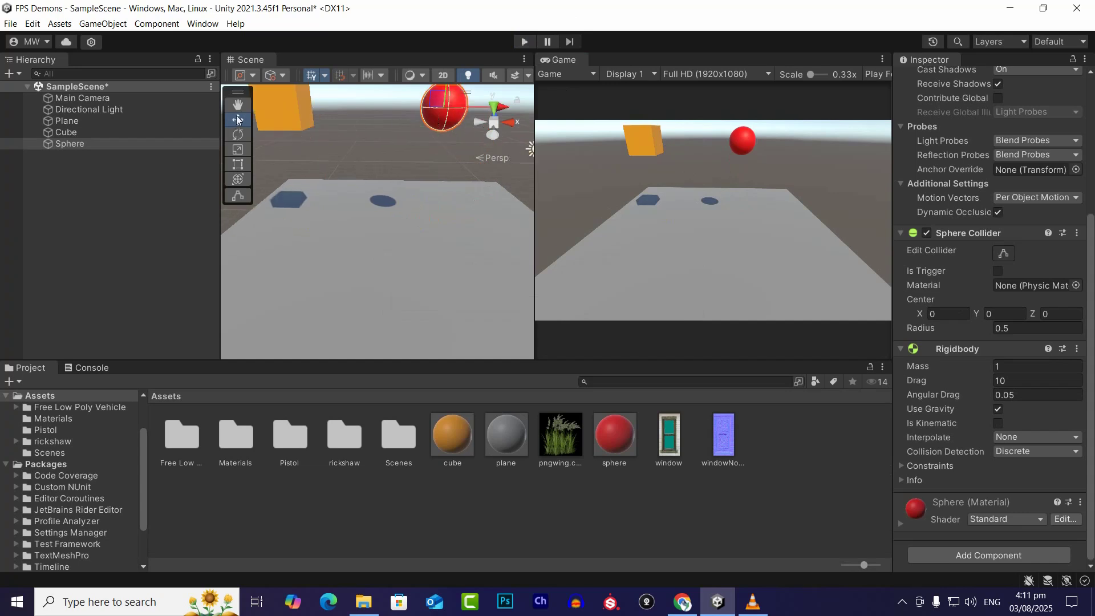
drag(440, 136, 440, 259)
scroll(447, 309, up, 4)
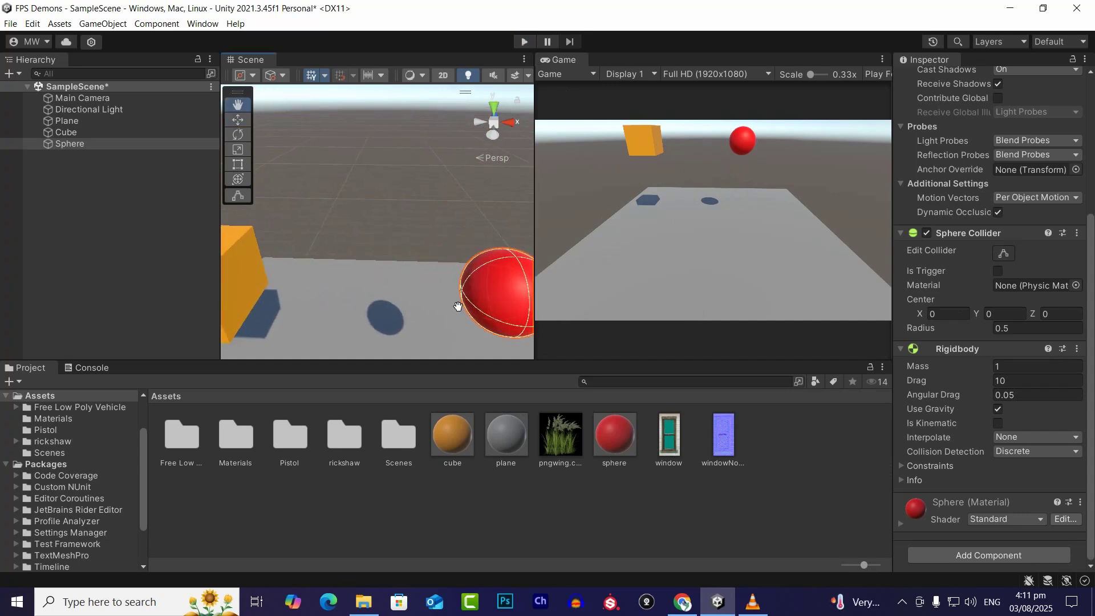
drag(459, 308, 398, 197)
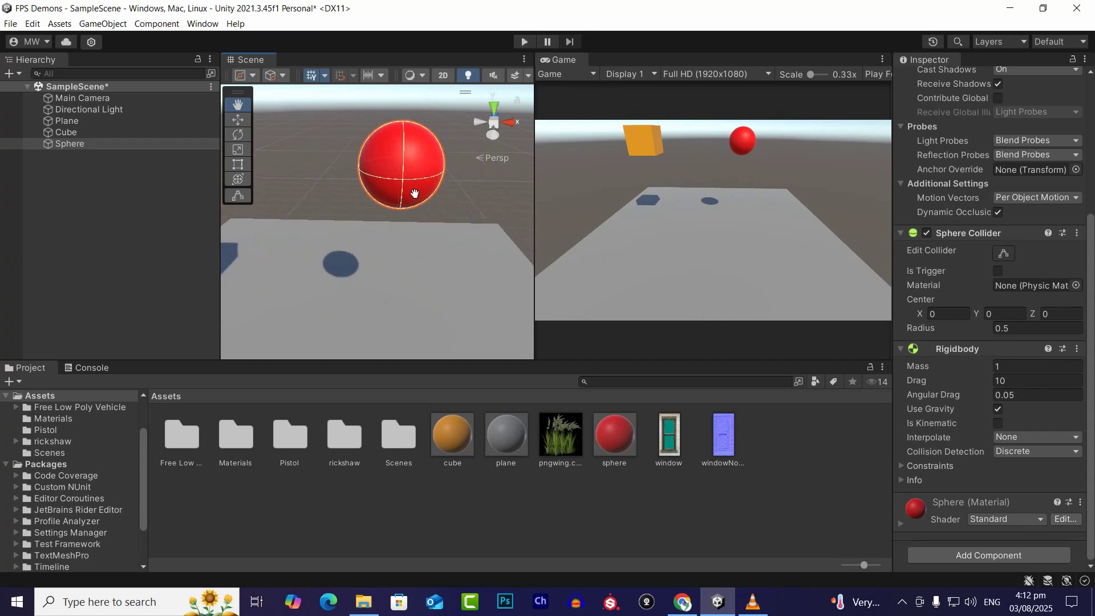
click(108, 142)
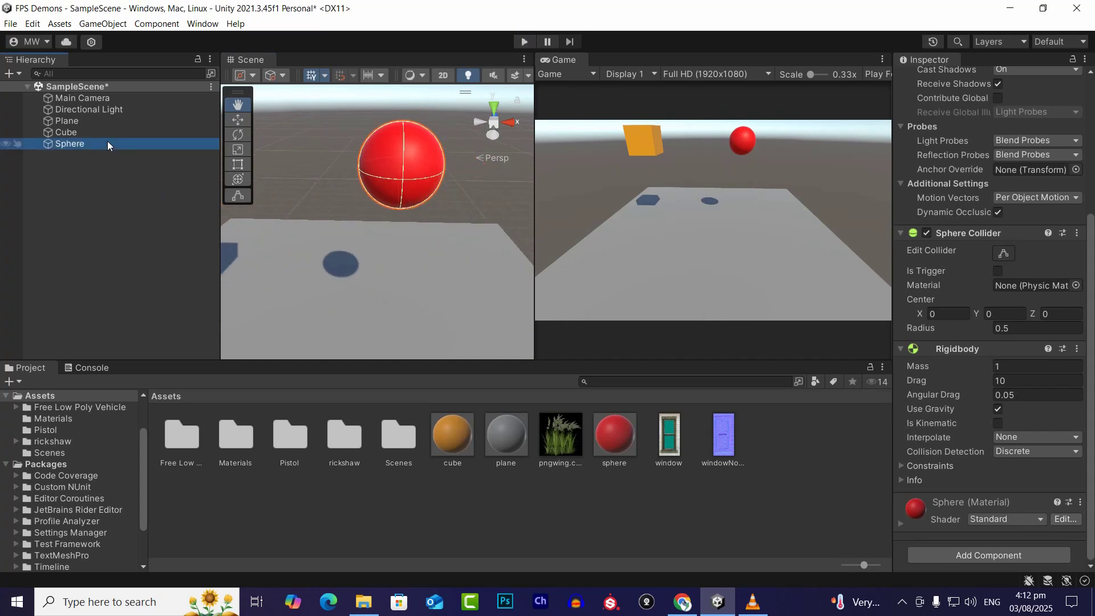
click(240, 198)
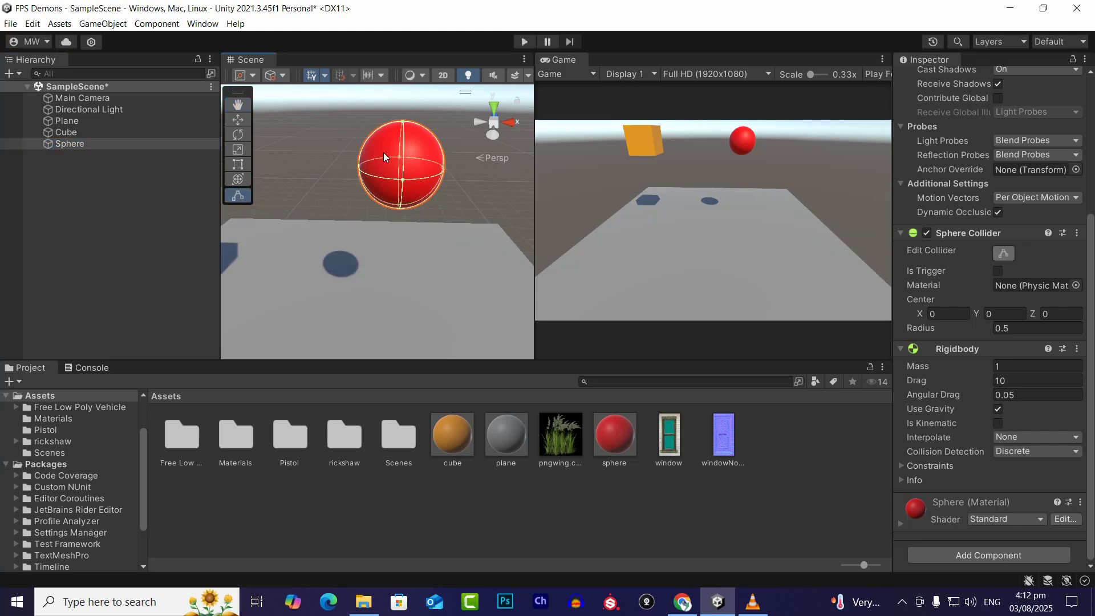
mouse_move(402, 122)
mouse_down()
mouse_move(402, 105)
mouse_move(403, 122)
mouse_up()
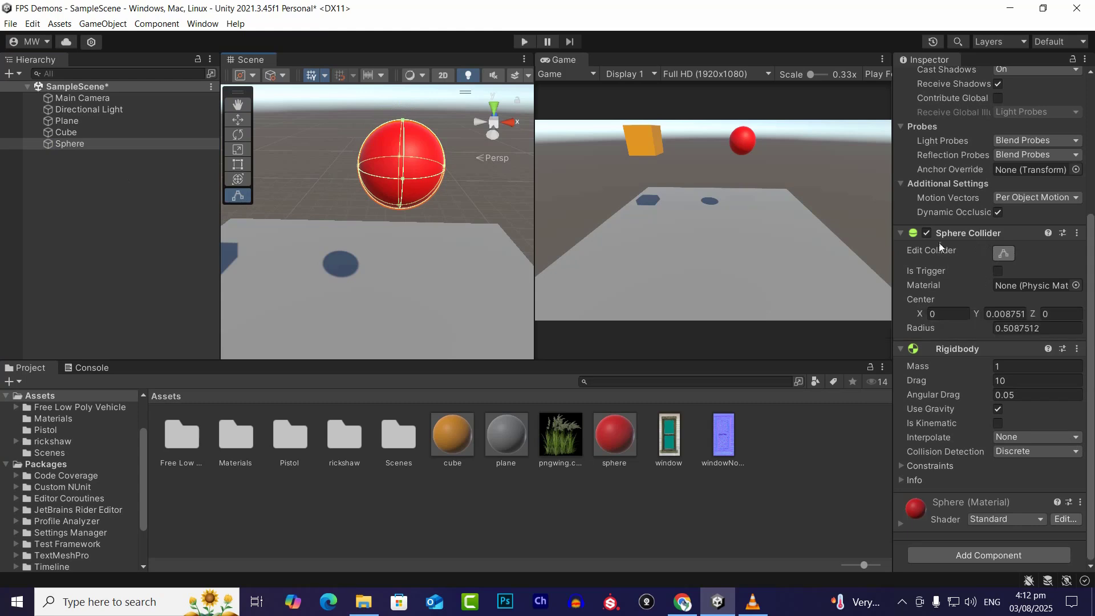
drag(935, 327, 950, 332)
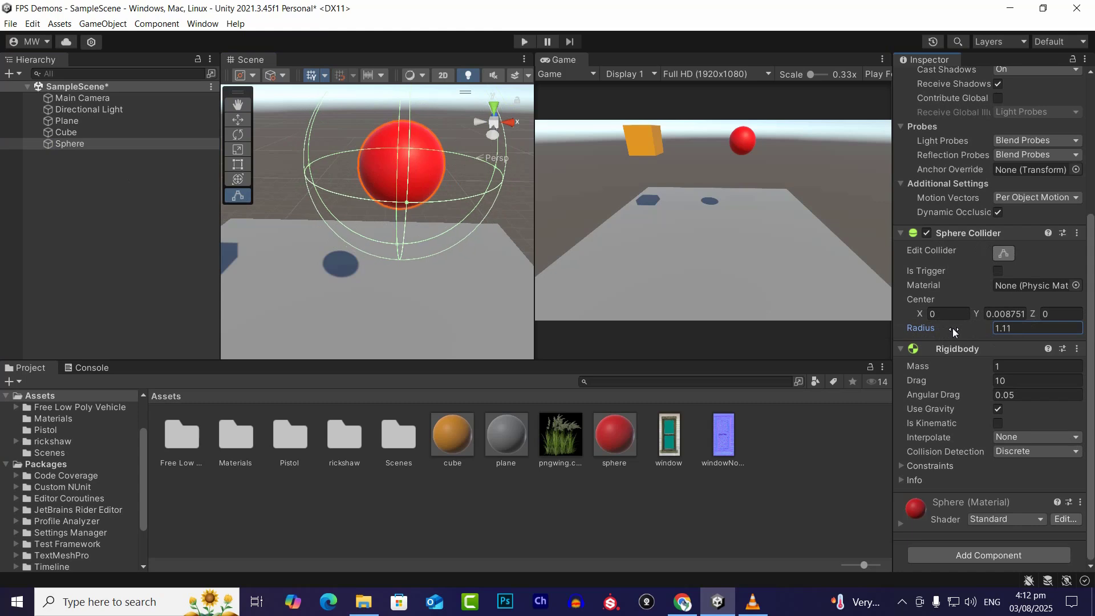
- Test-play the scene to check how the sphere lands with its enlarged Sphere Collider, and stop the playback
scroll(386, 236, down, 4)
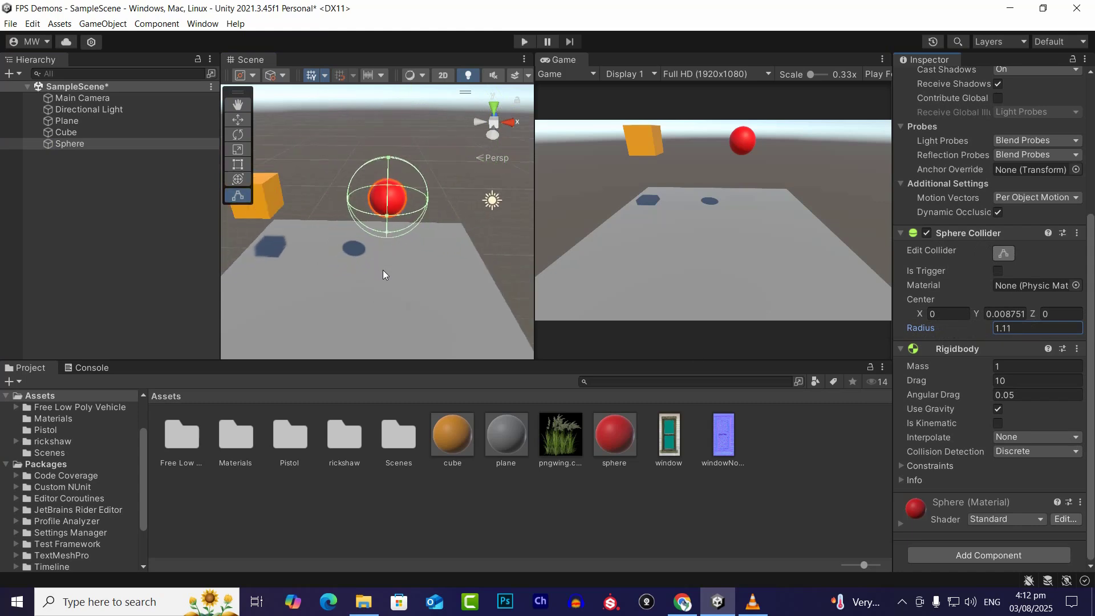
click(523, 42)
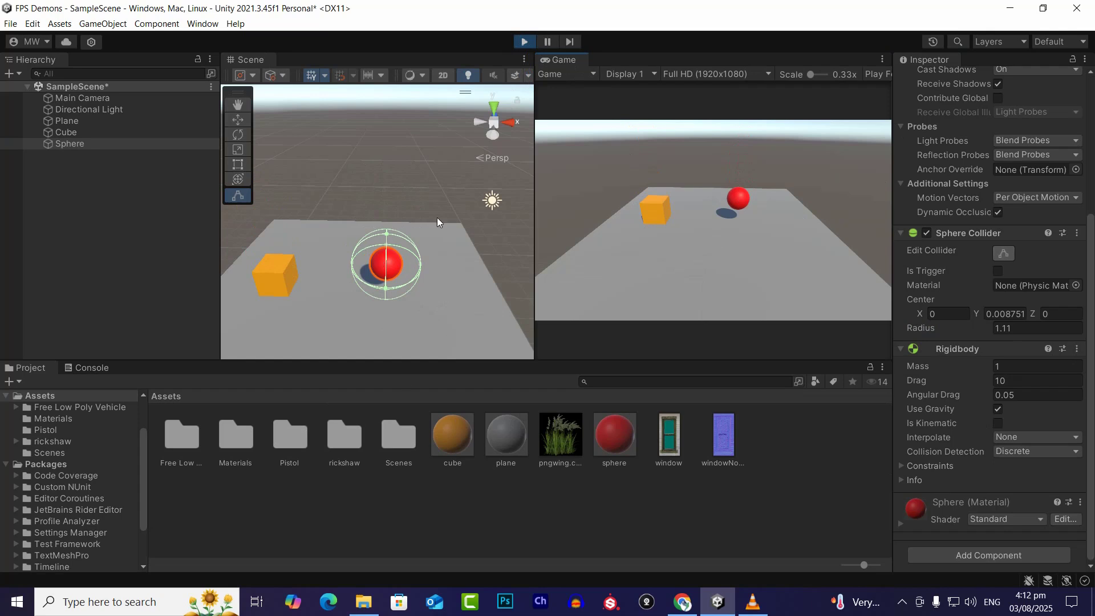
click(524, 42)
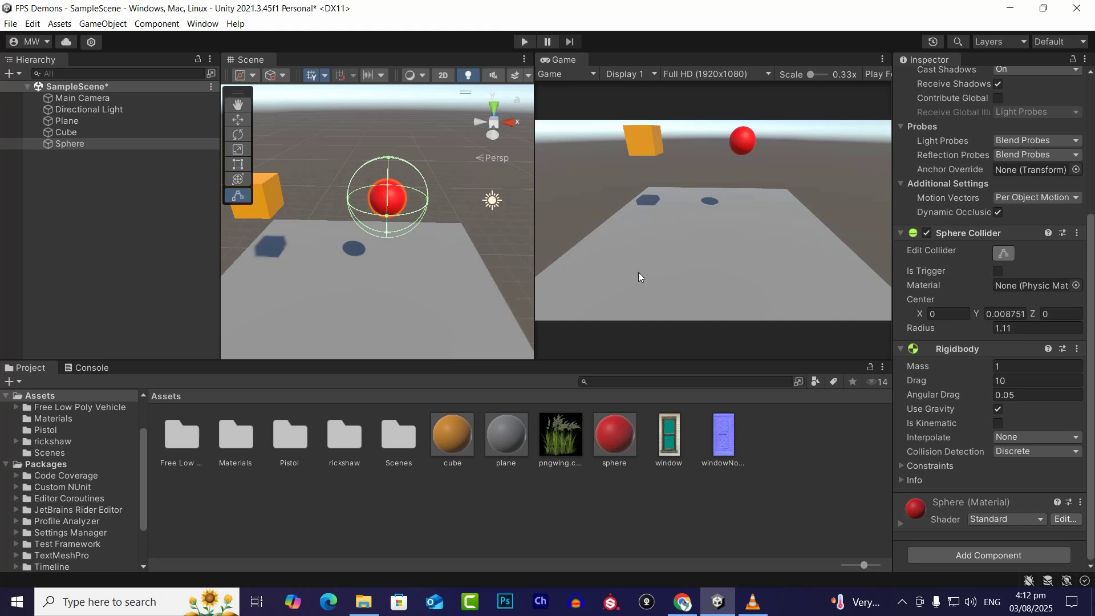
- Add a Rigidbody component to the plane and test-play the scene to watch how it behaves under gravity
click(455, 282)
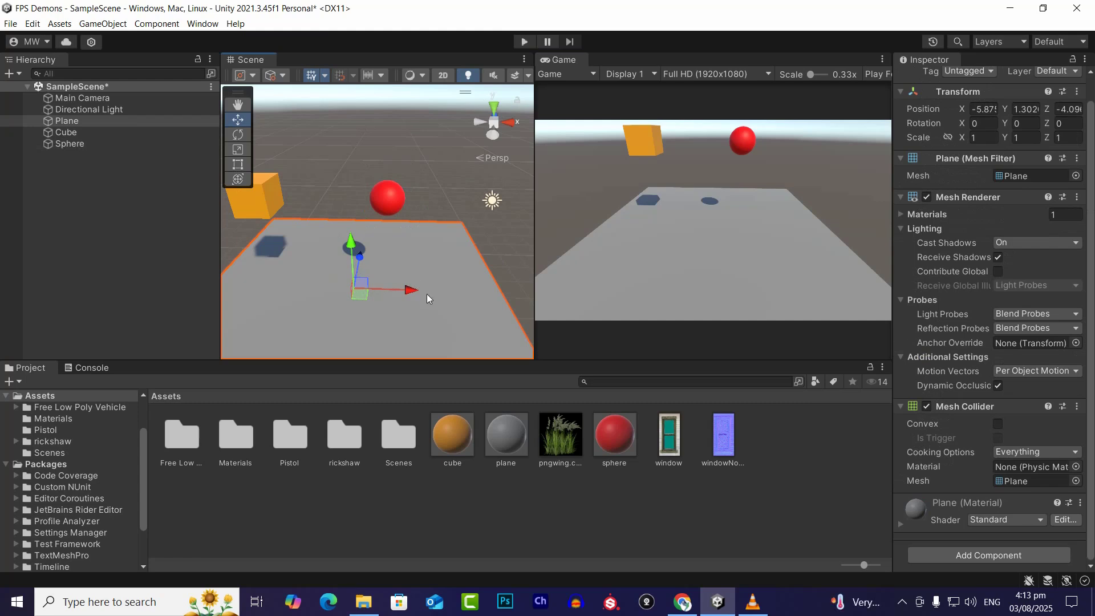
click(950, 552)
text(ri)
click(949, 403)
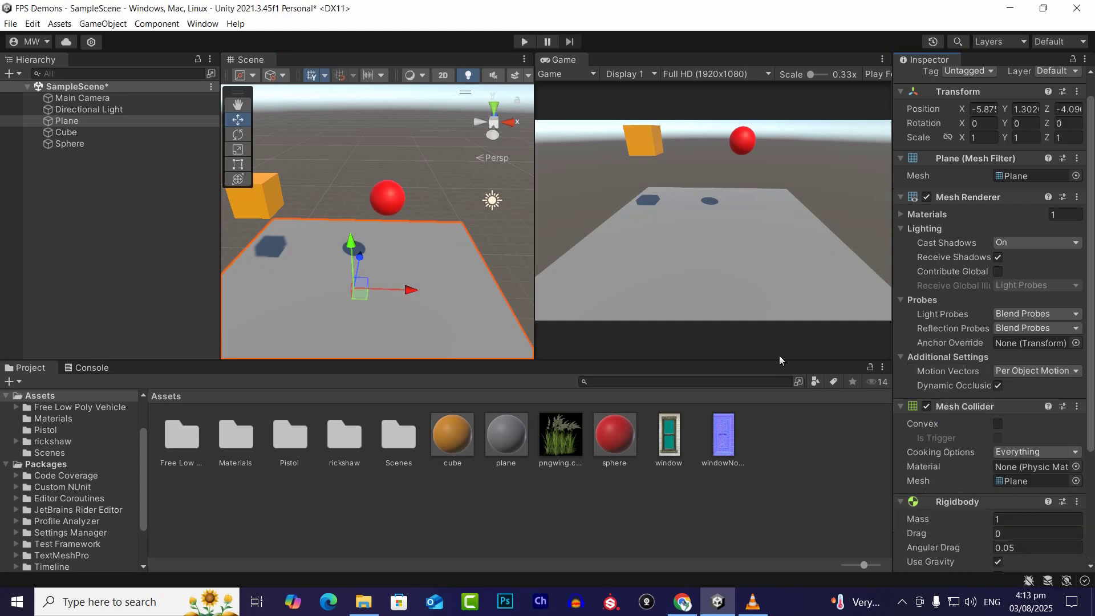
scroll(948, 497, down, 3)
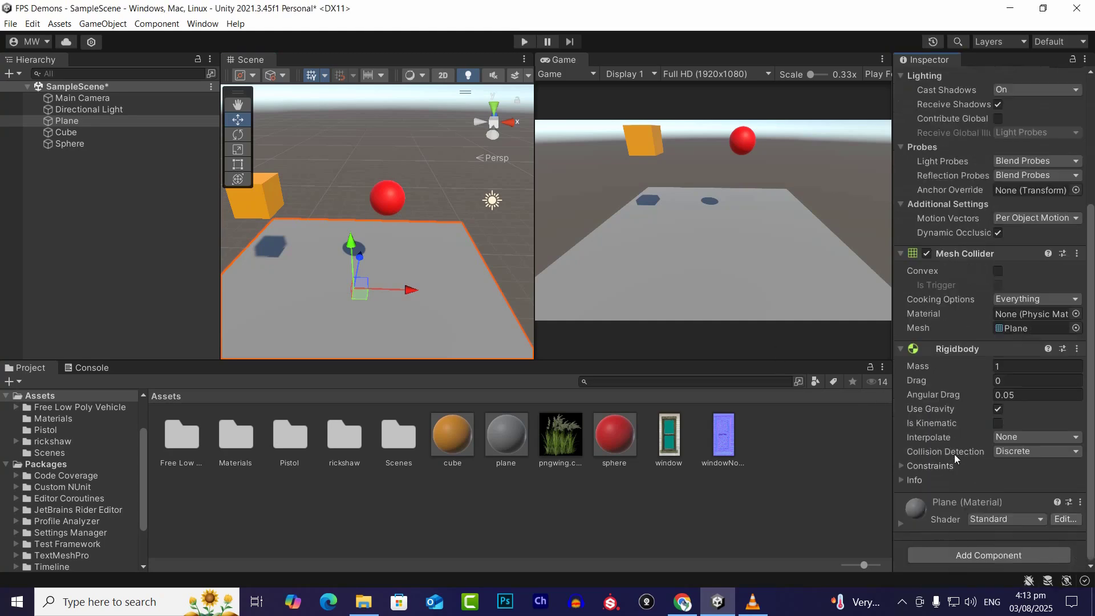
click(529, 43)
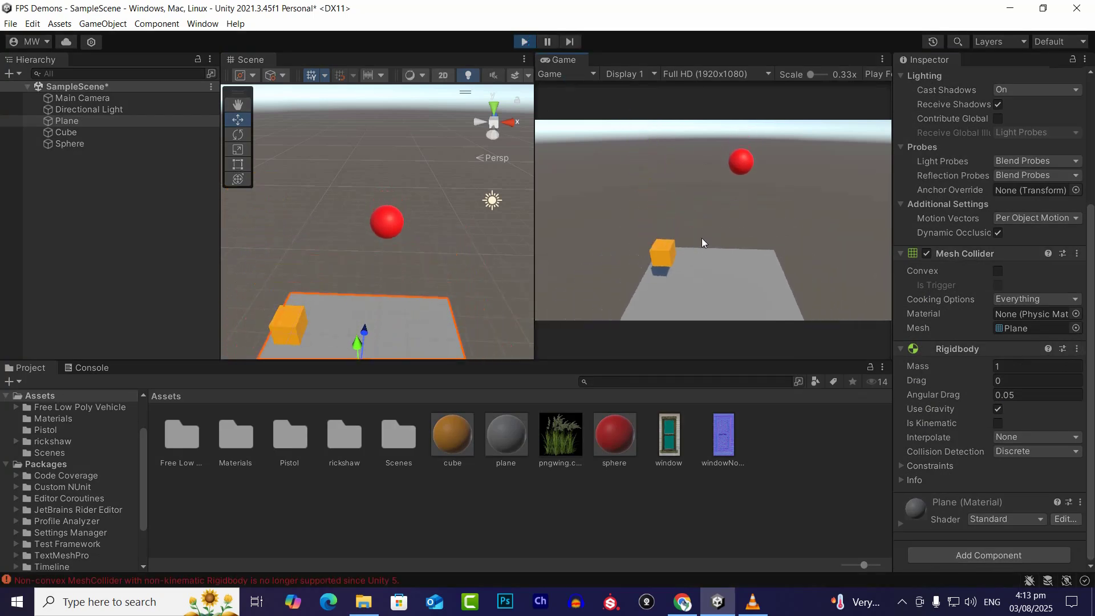
click(522, 42)
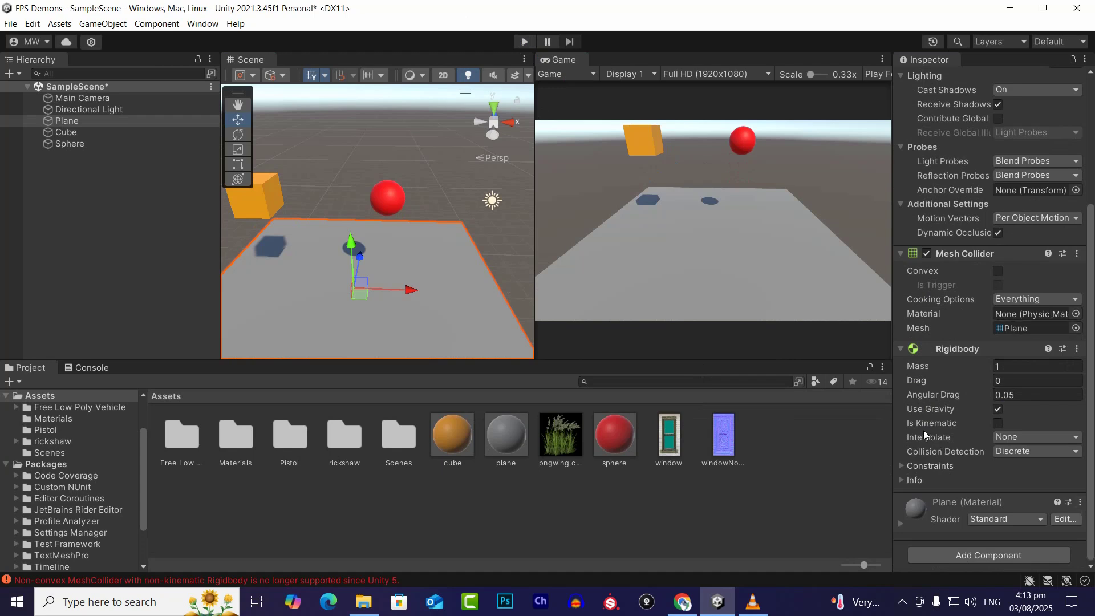
- Enable Is Kinematic on the plane's Rigidbody, and test-play the scene while checking the Console for errors
click(998, 423)
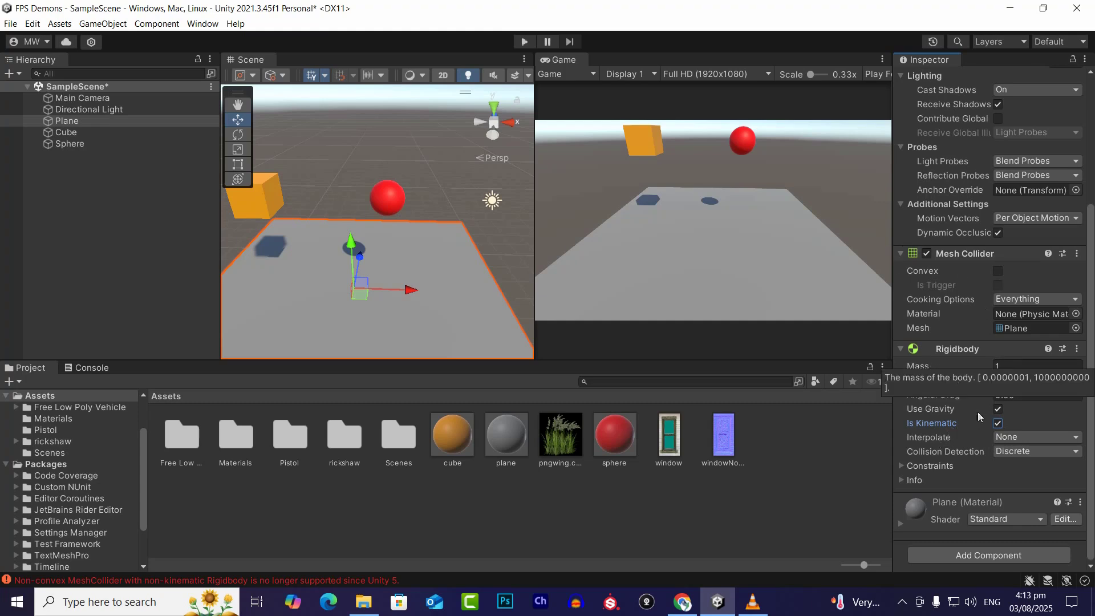
click(527, 44)
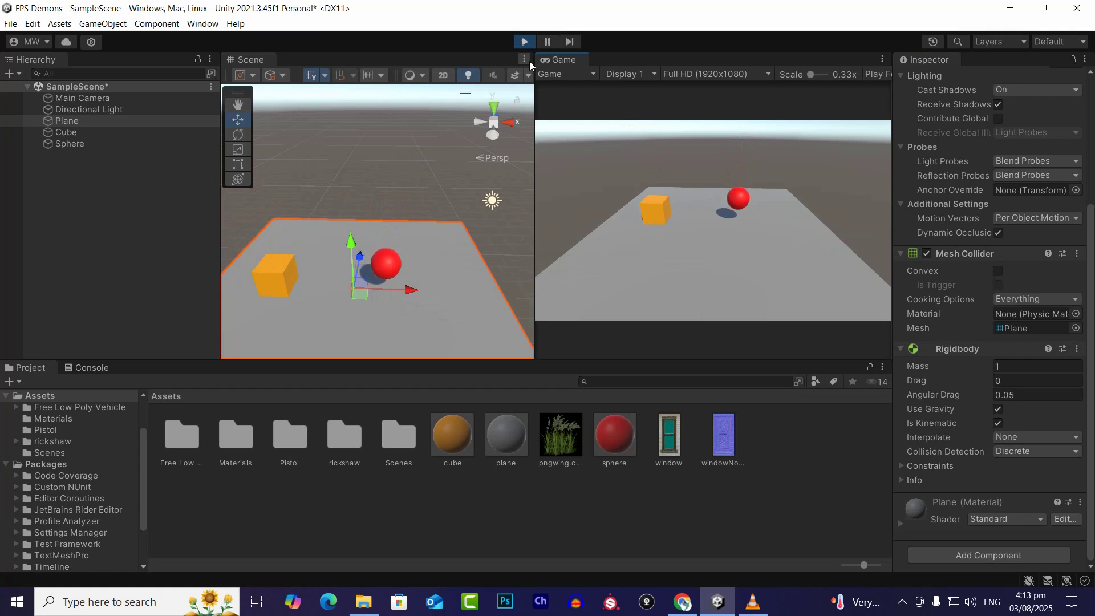
click(97, 368)
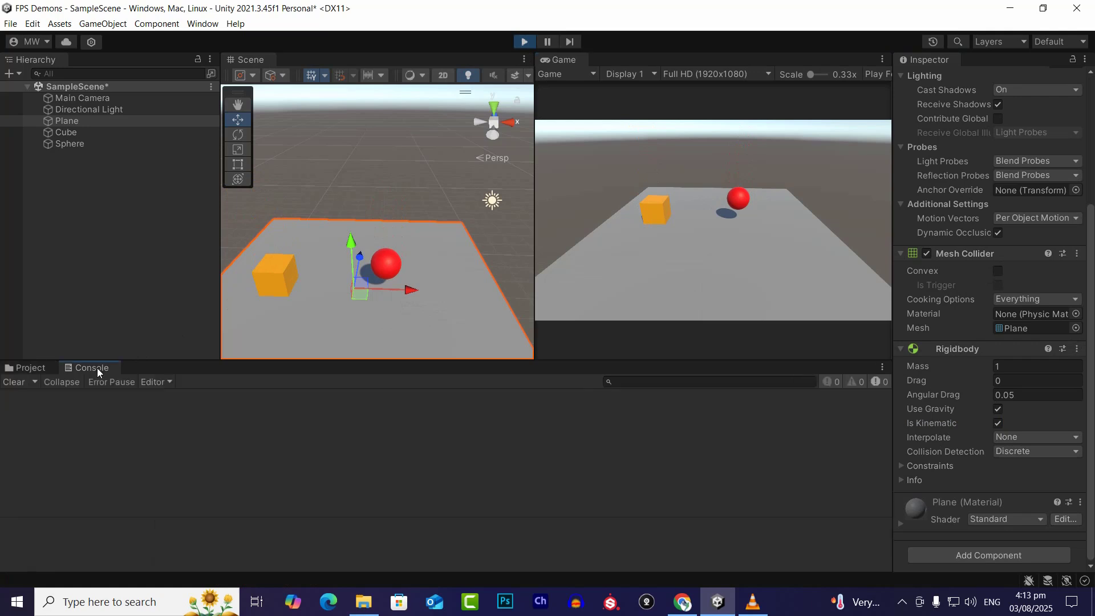
click(36, 369)
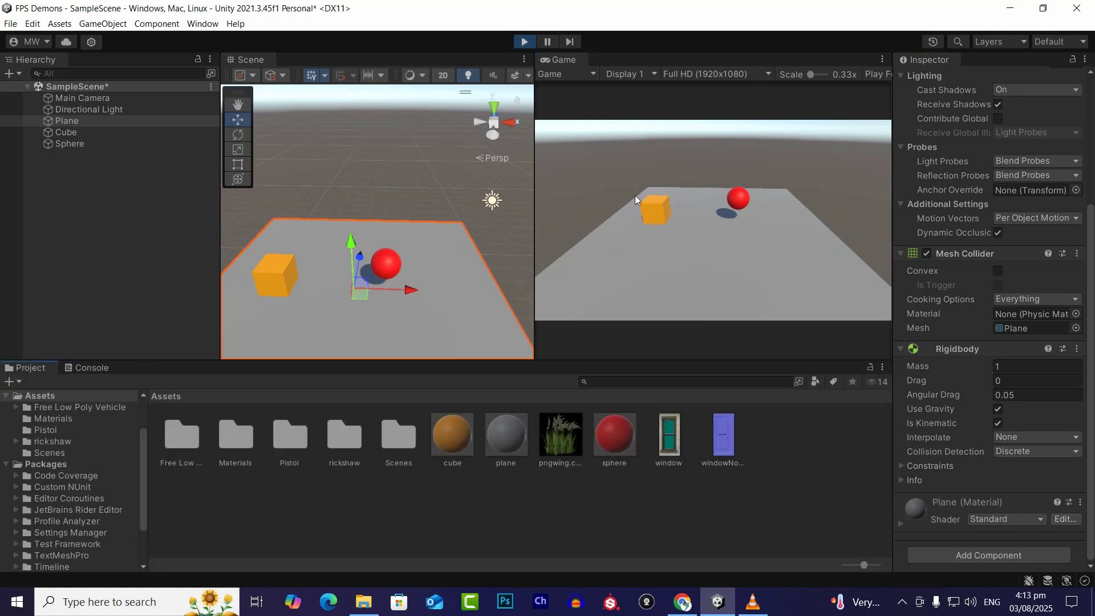
click(524, 42)
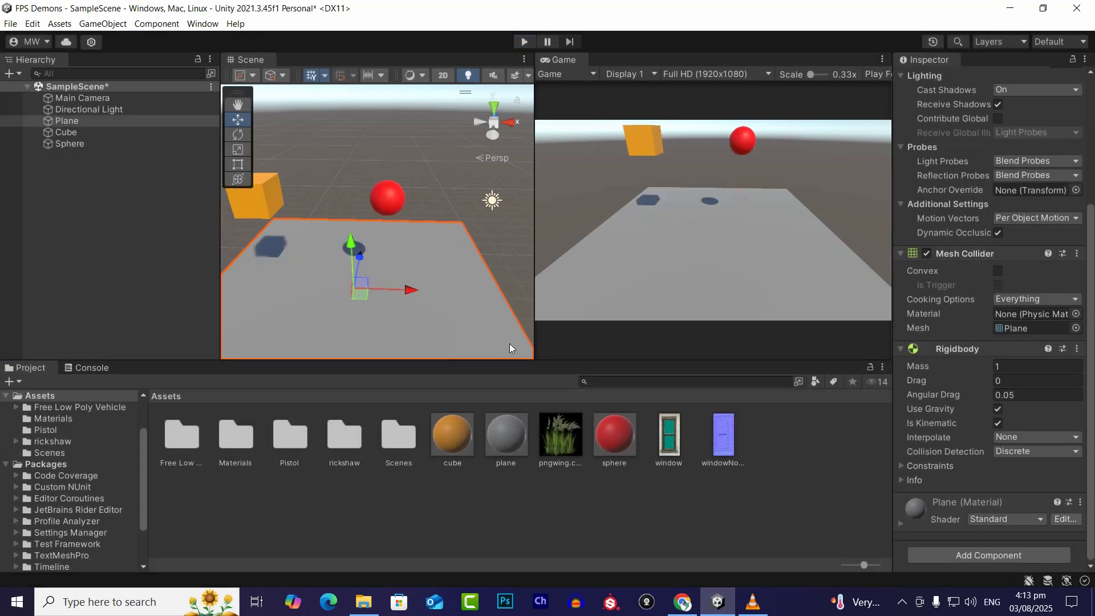